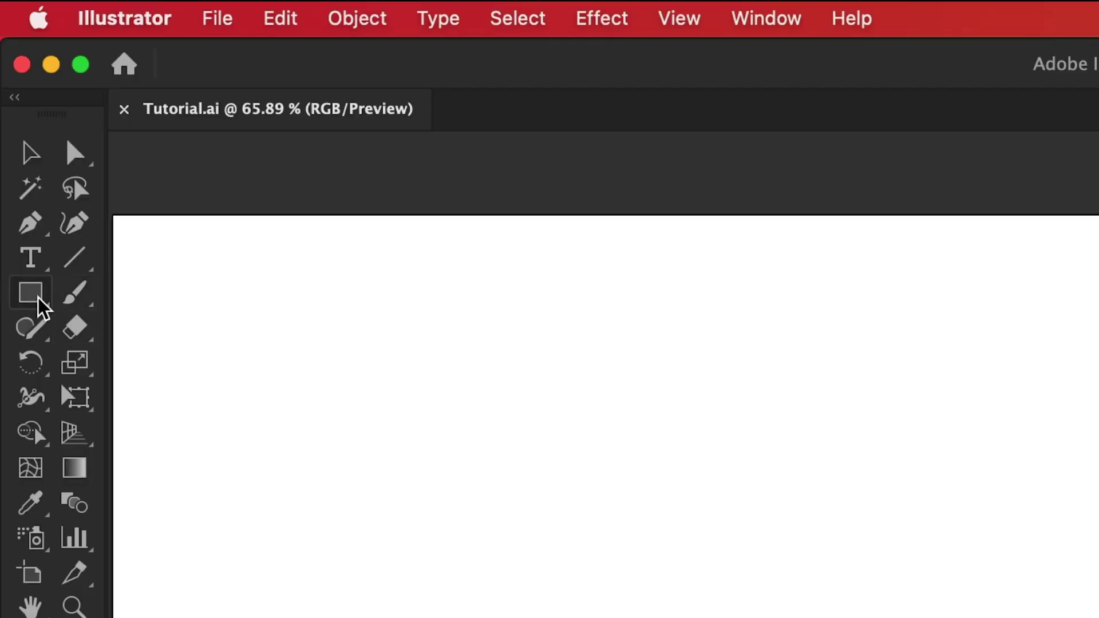
Step: Draw a square with no fill and a 25 pt stroke
left_click(39, 298)
left_click(39, 299)
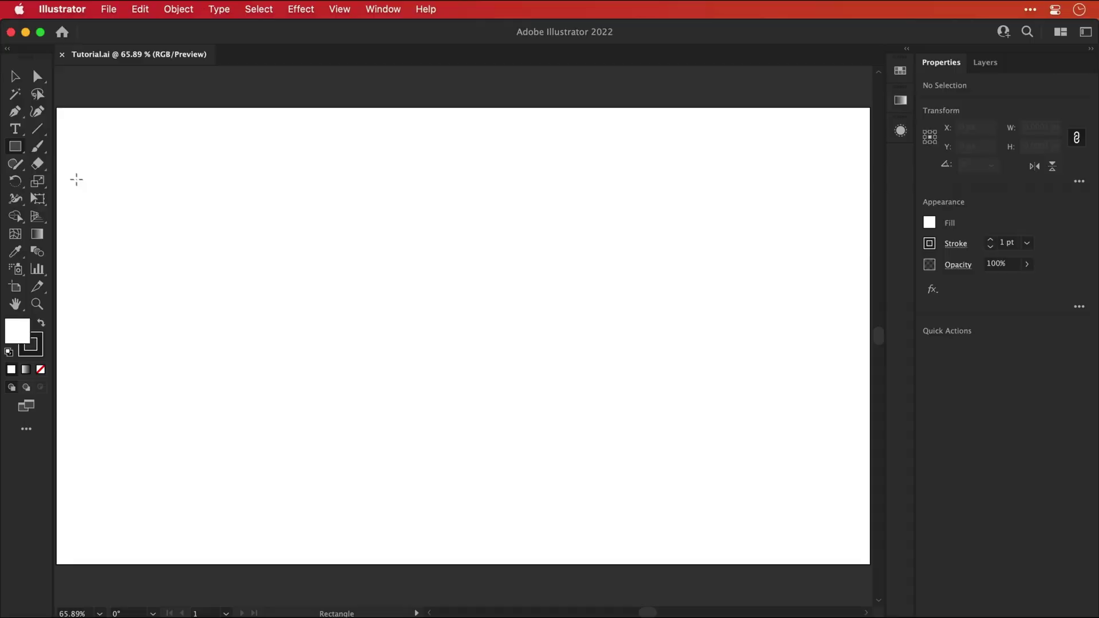
left_click_drag(180, 248, 240, 306)
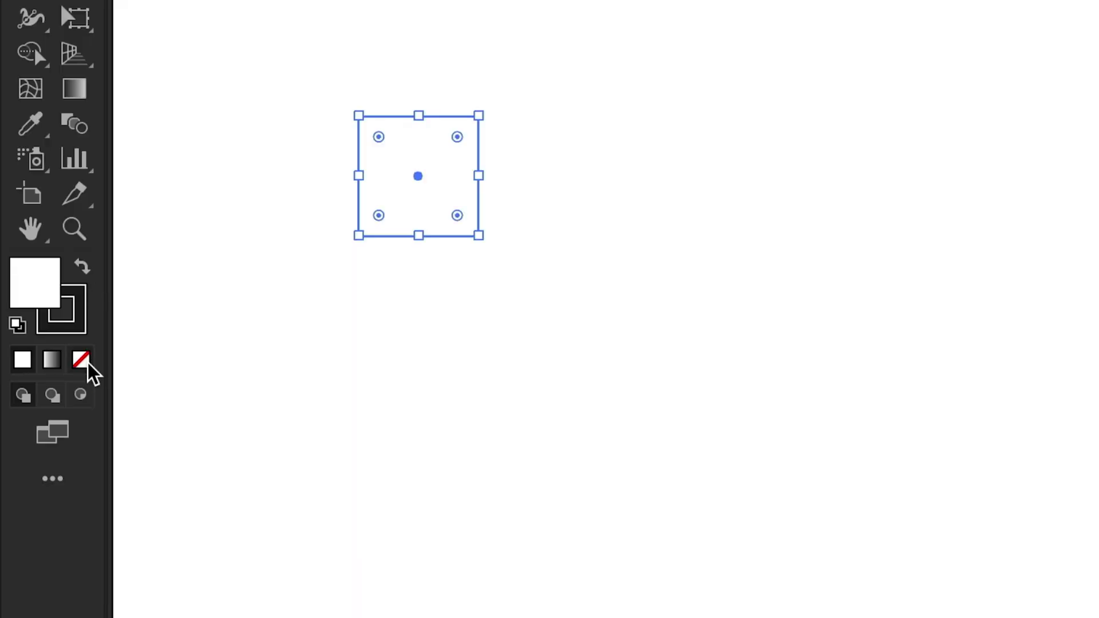
left_click(43, 371)
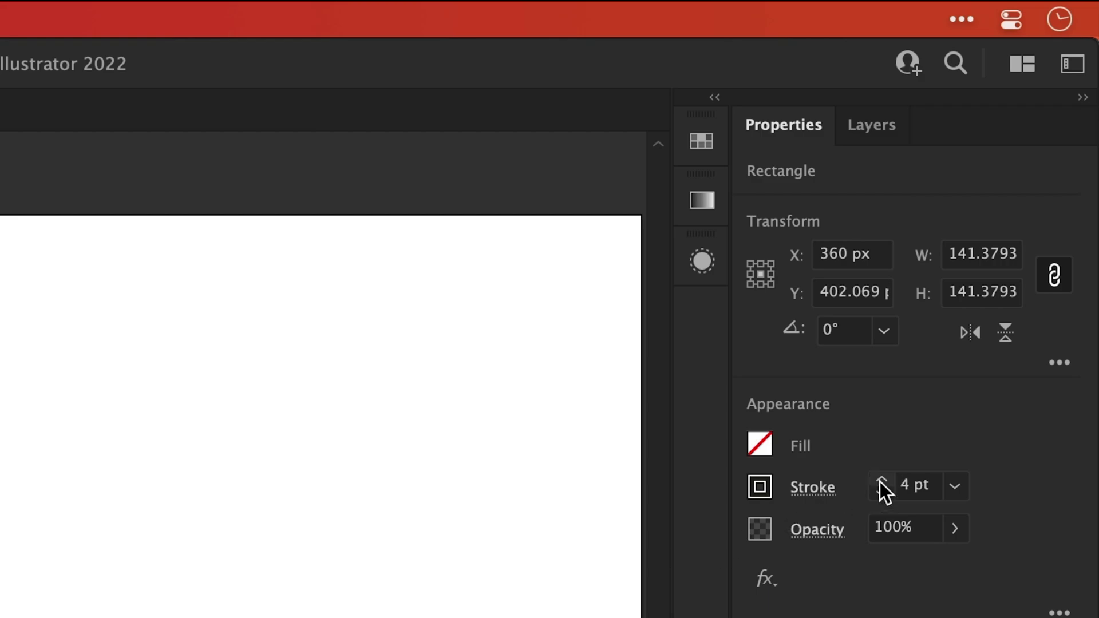
left_click(881, 482)
left_click(880, 483)
left_click(880, 483)
left_click(880, 482)
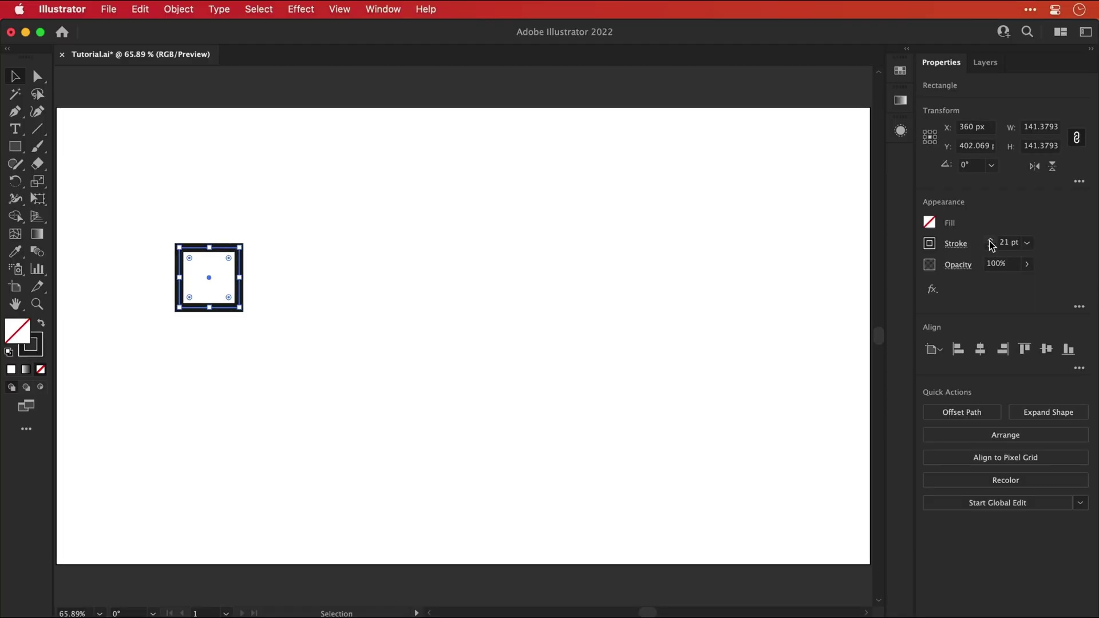
left_click(991, 241)
left_click(991, 241)
left_click(990, 241)
left_click(991, 241)
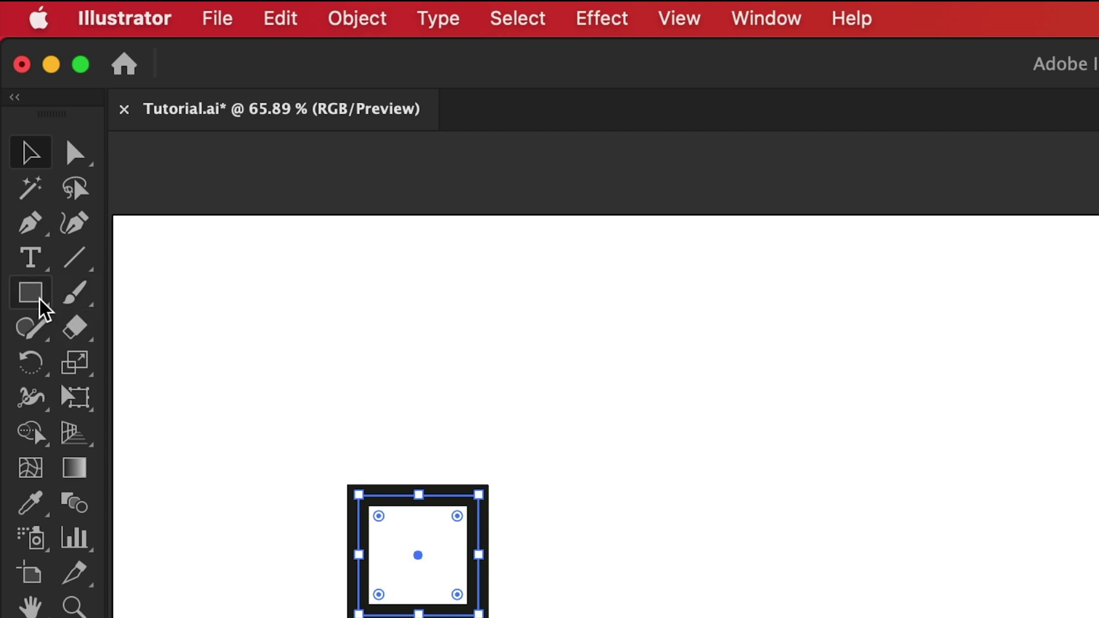
Step: Draw a circle beside the square with the Ellipse tool
left_click(20, 153)
left_click(65, 366)
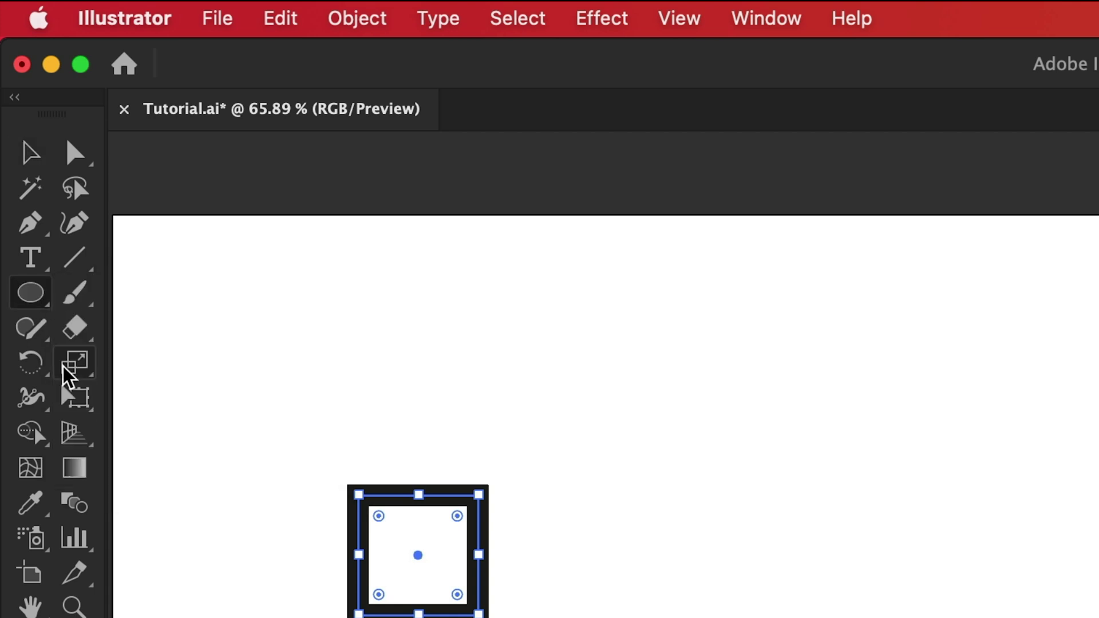
left_click_drag(271, 248, 330, 315)
key("v")
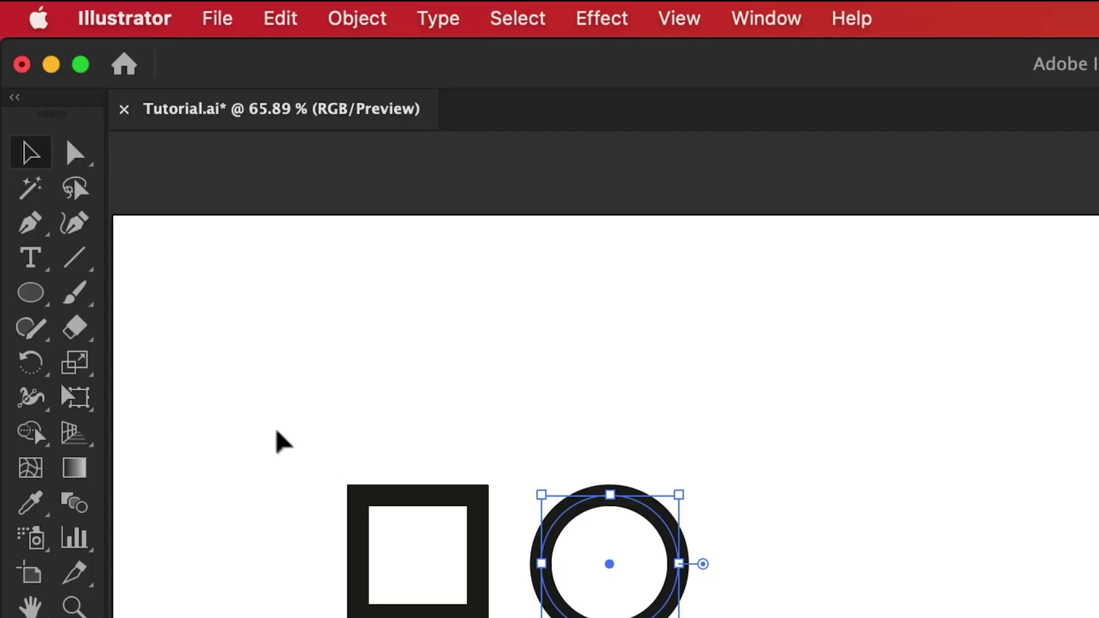
Step: Draw a 3-sided polygon triangle and enlarge it to match the other shapes
left_click(43, 299)
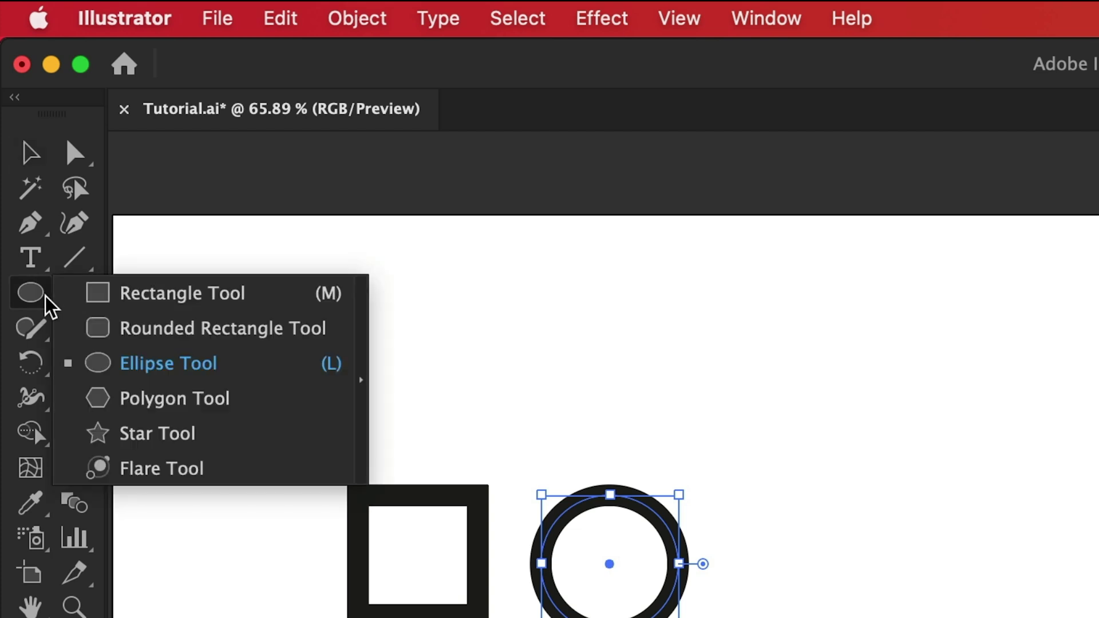
left_click(81, 404)
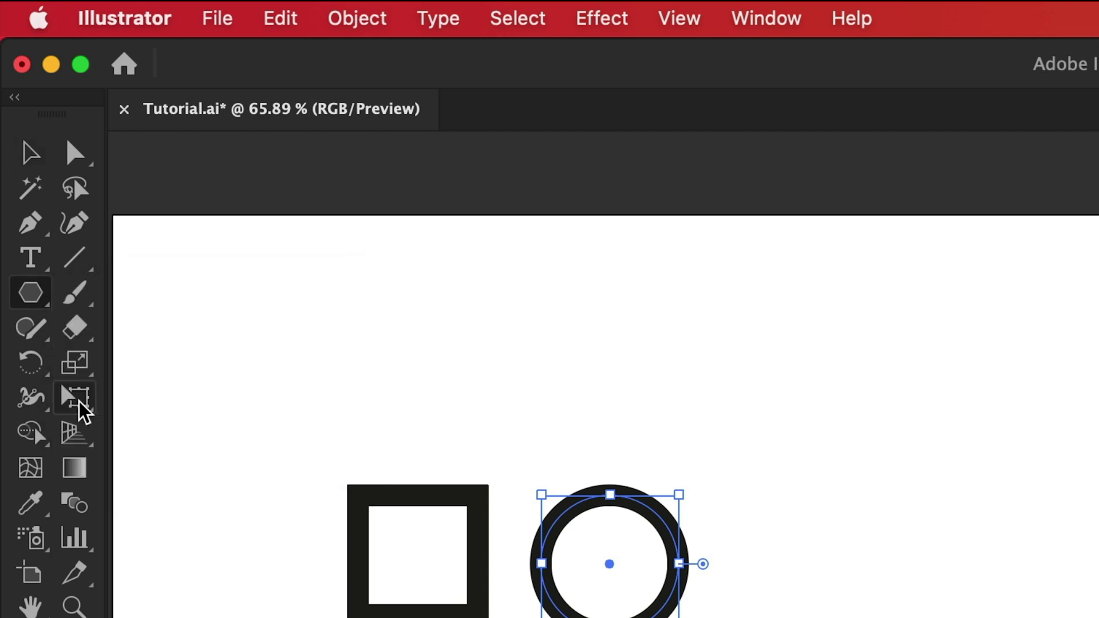
left_click(397, 330)
key("Return")
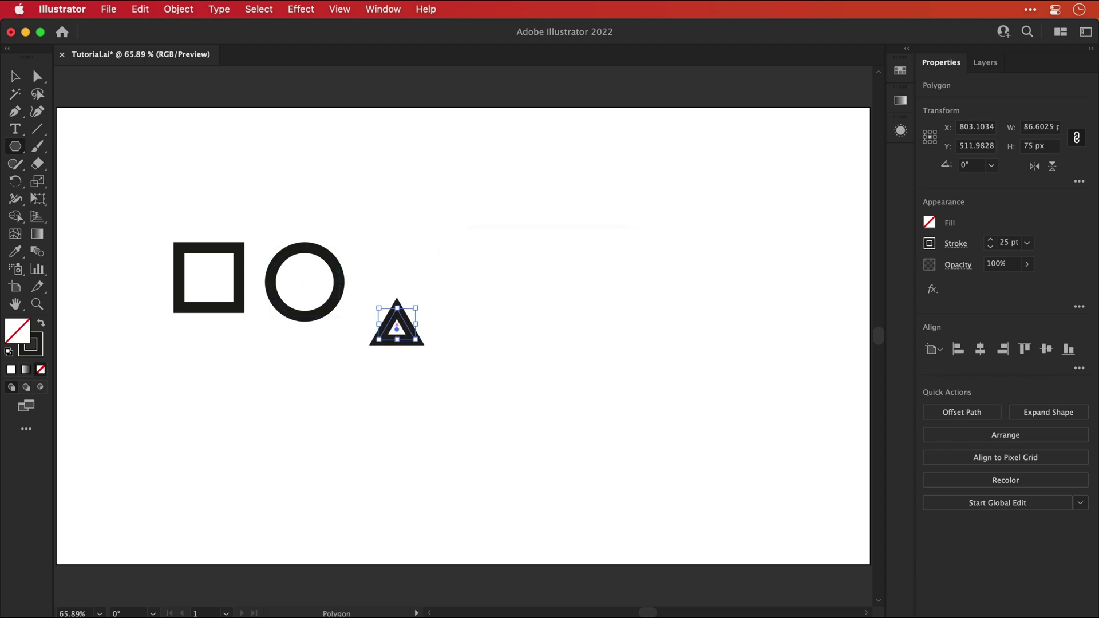
key("v")
left_click_drag(417, 307, 432, 292)
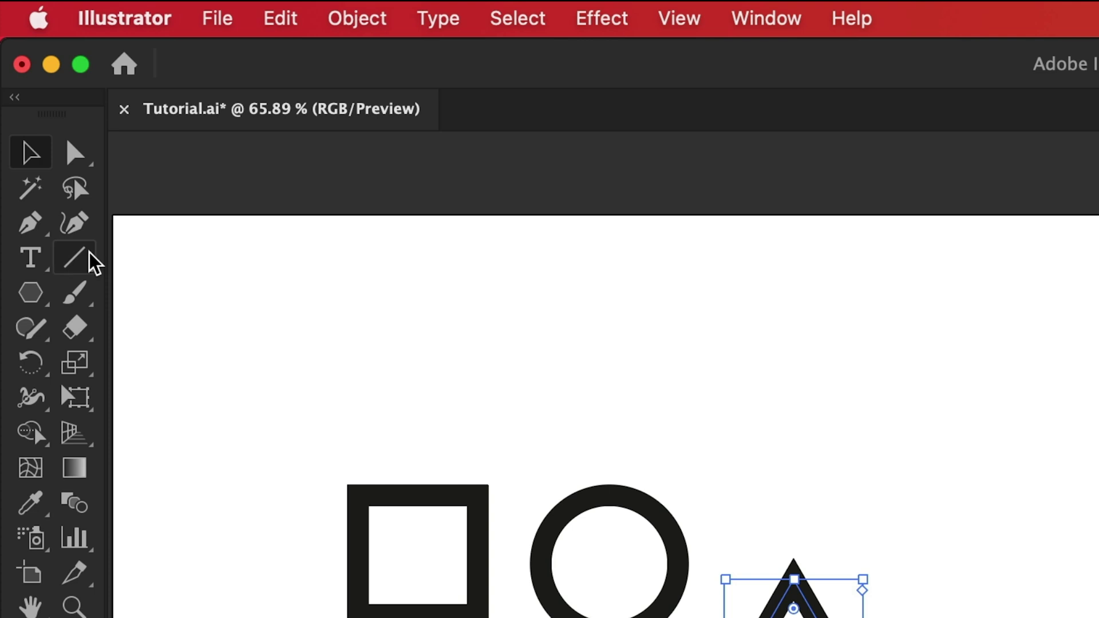
Step: Draw a diagonal line, paste a copy in front and rotate it 90° to form an X
left_click(40, 128)
left_click_drag(479, 277, 539, 333)
key("v")
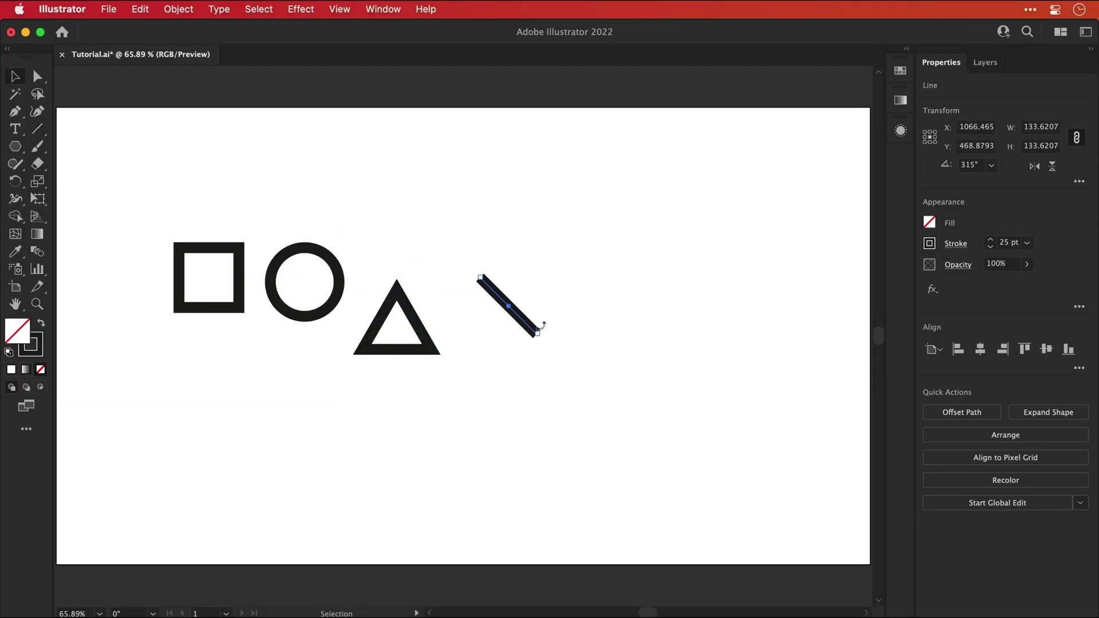
key("super+c")
key("super+f")
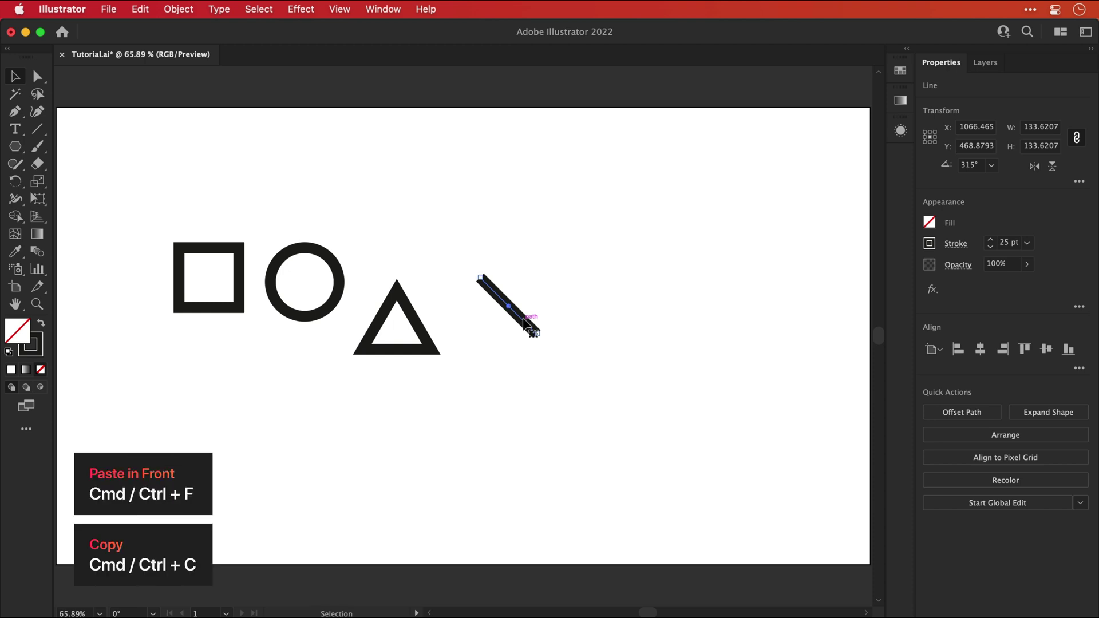
key("r")
left_click_drag(560, 292, 548, 350)
key("v")
left_click(536, 332, "shift")
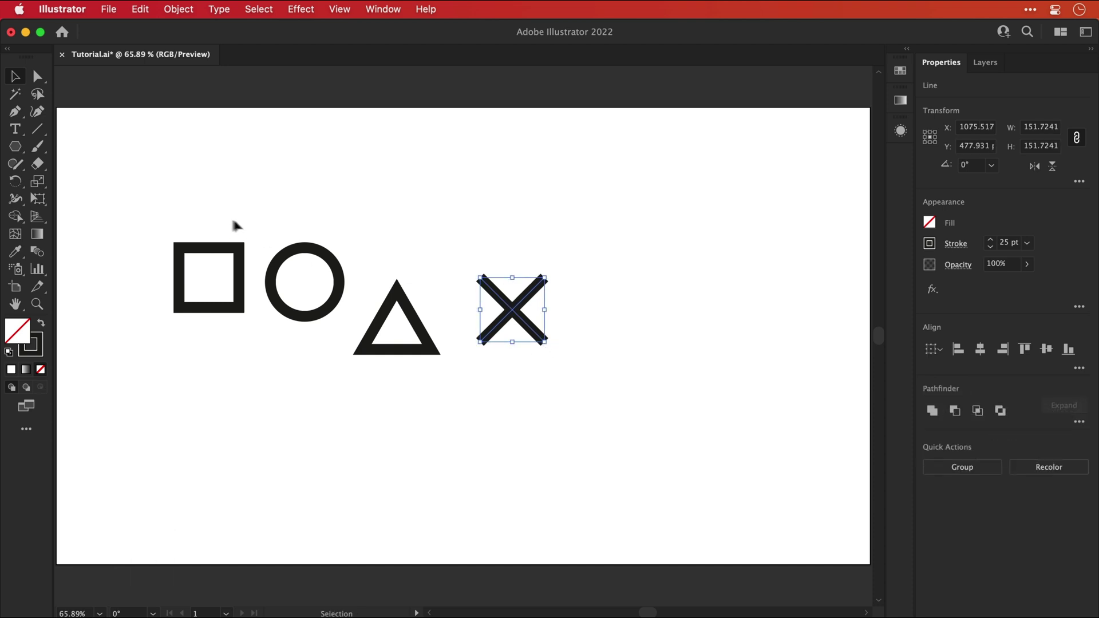
Step: Set Round Cap and Round Join on the strokes of all four symbols
mouse_move(165, 192)
left_mouse_down()
mouse_move(490, 375)
mouse_move(560, 396)
left_mouse_up()
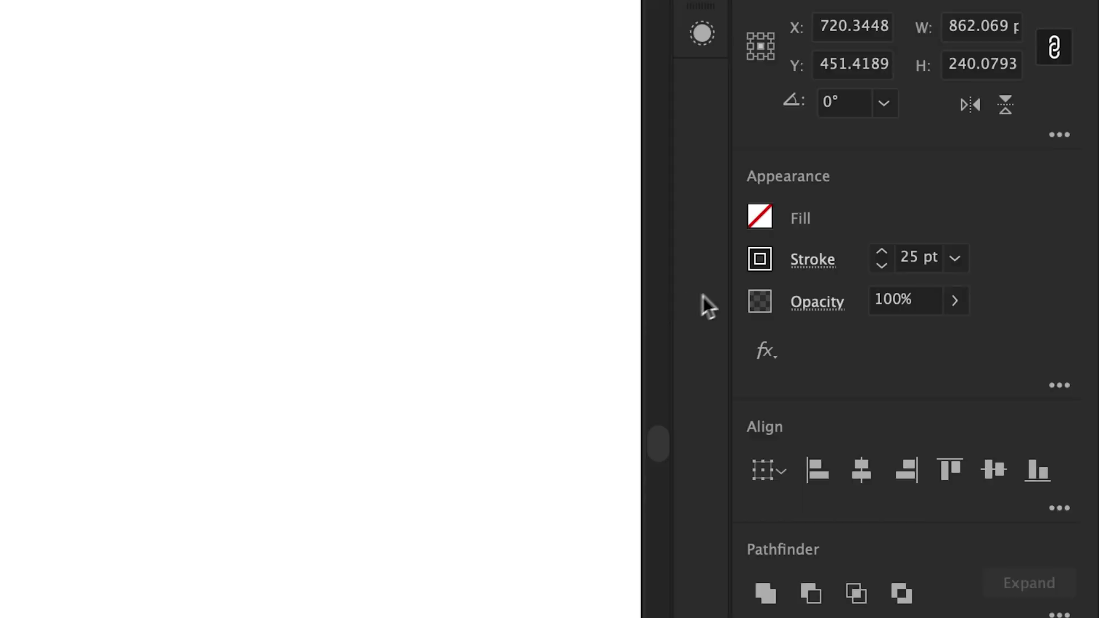
left_click(809, 269)
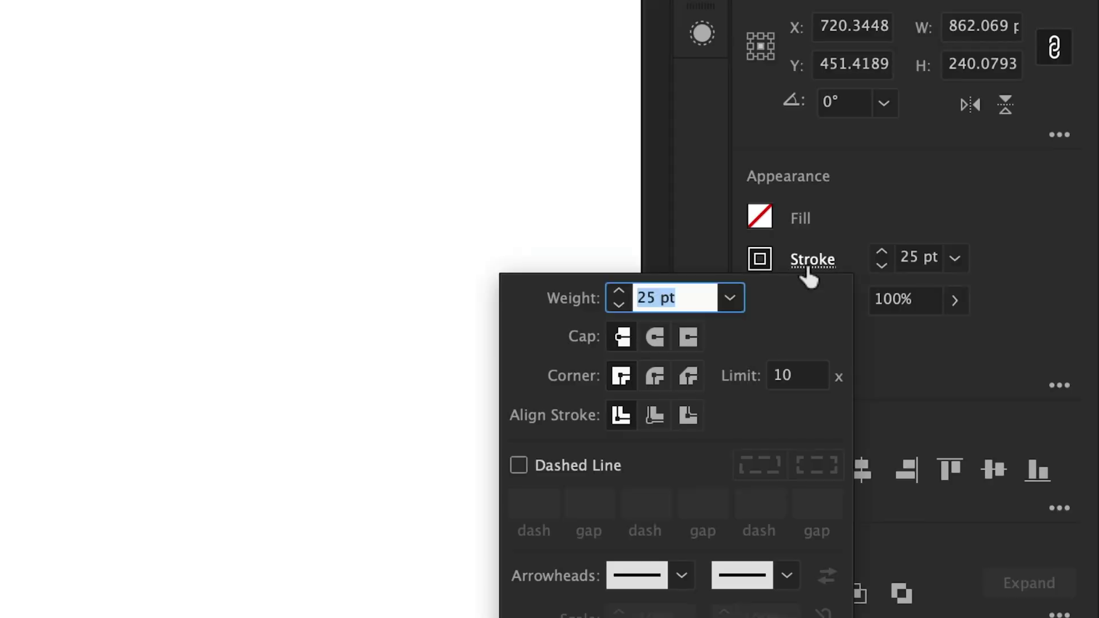
left_click(654, 335)
left_click(654, 377)
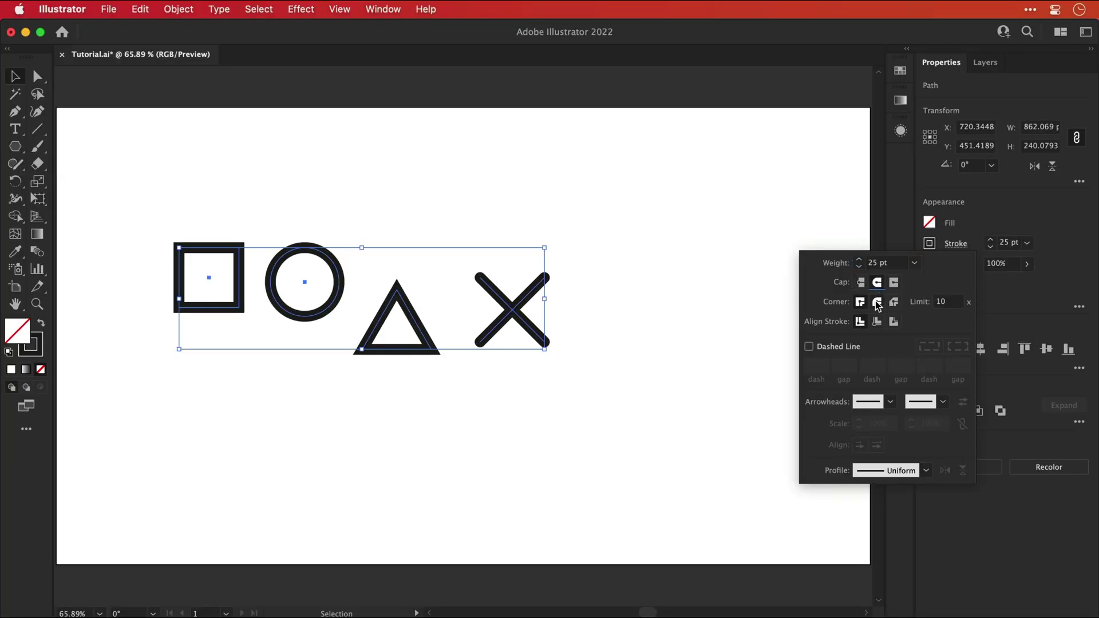
left_click(878, 302)
Step: Expand fill and stroke into solid shapes and check them in Outline view
left_click(369, 26)
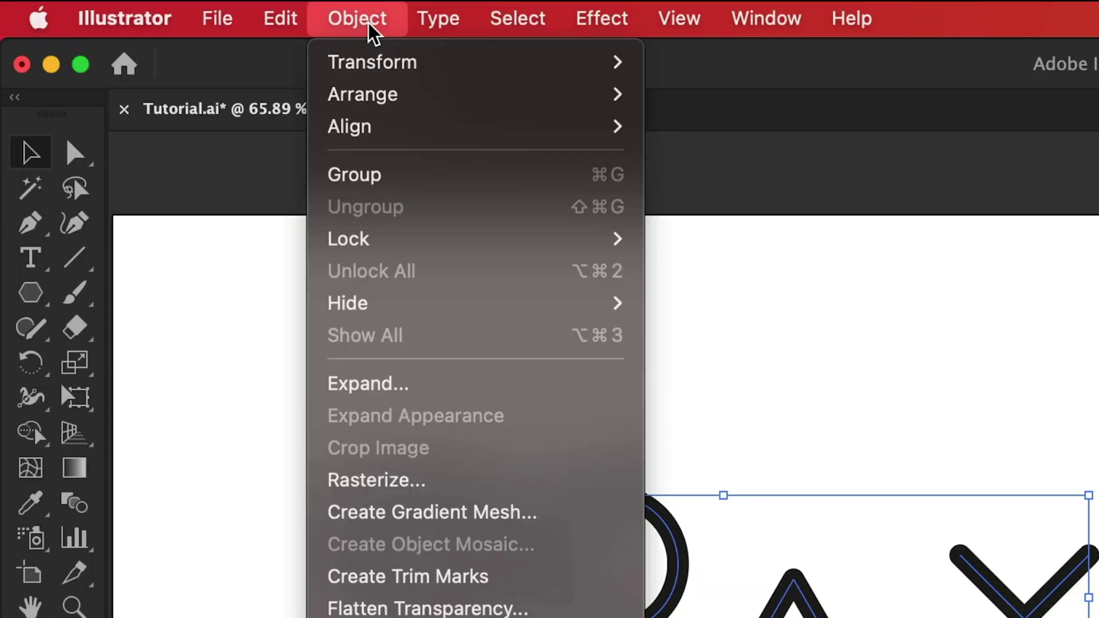
left_click(358, 387)
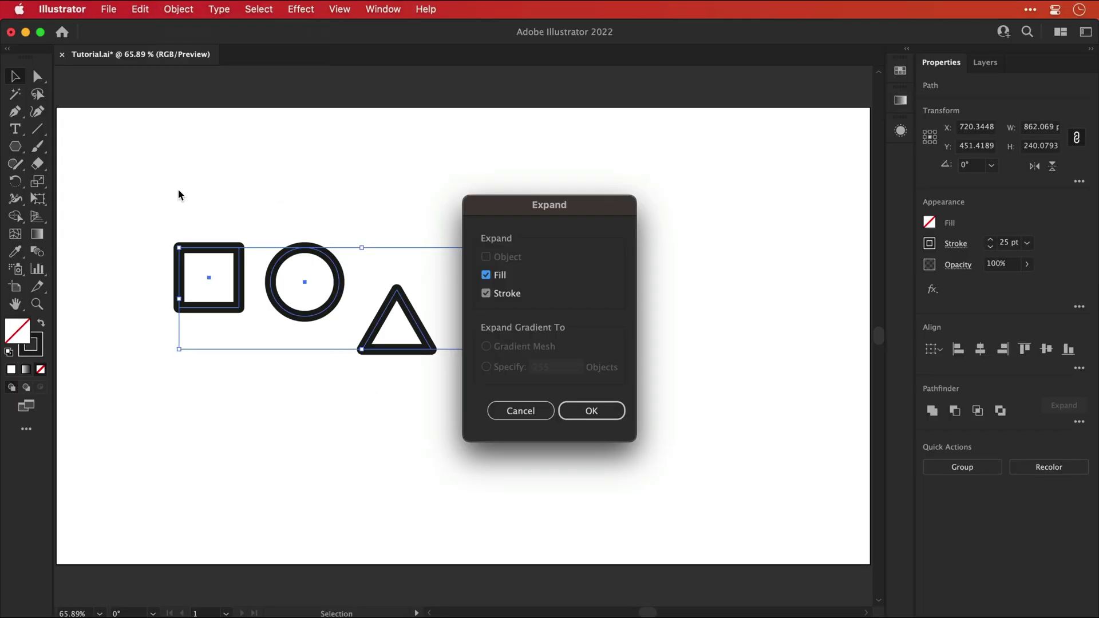
key("Return")
left_click(178, 196)
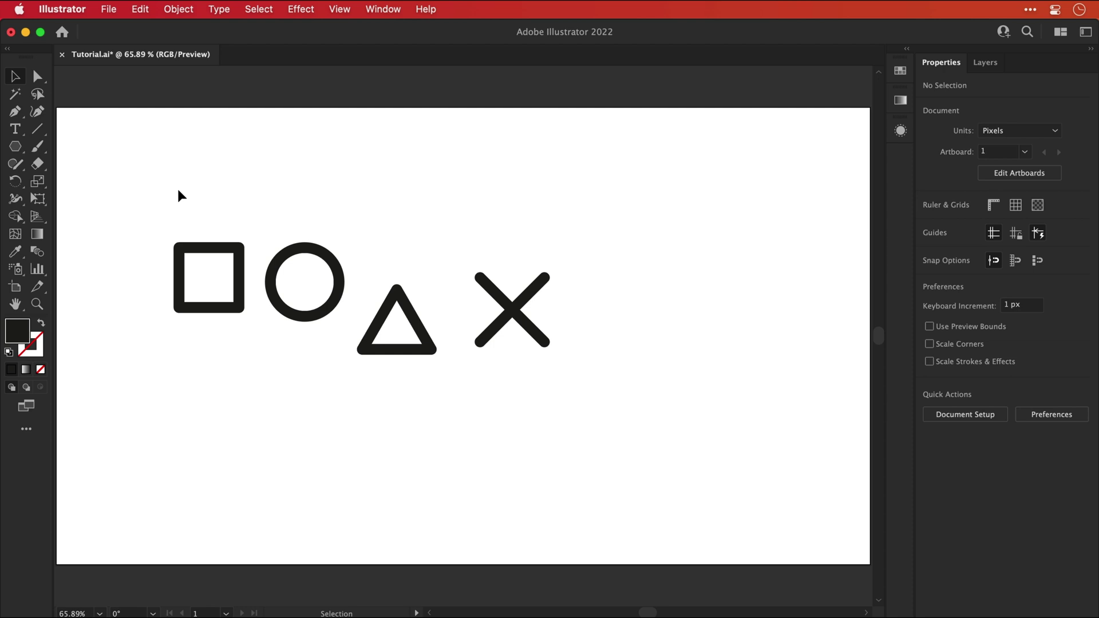
key("super+y")
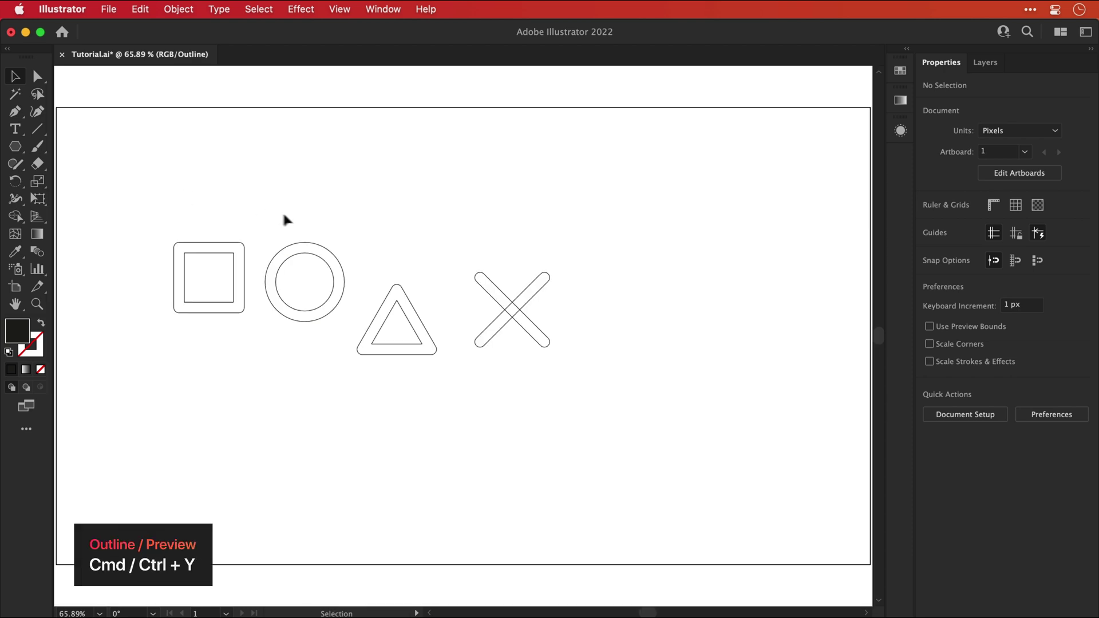
left_click_drag(471, 256, 567, 394)
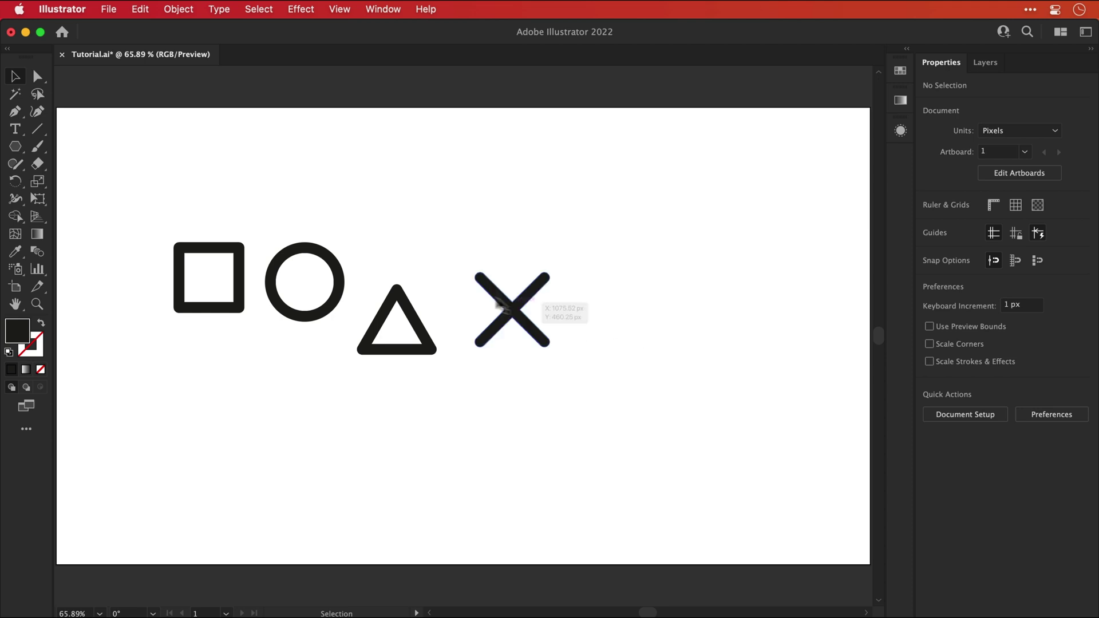
Step: Align the four symbols on their vertical centres and space them evenly
left_click_drag(167, 187, 569, 408)
left_click(1047, 350)
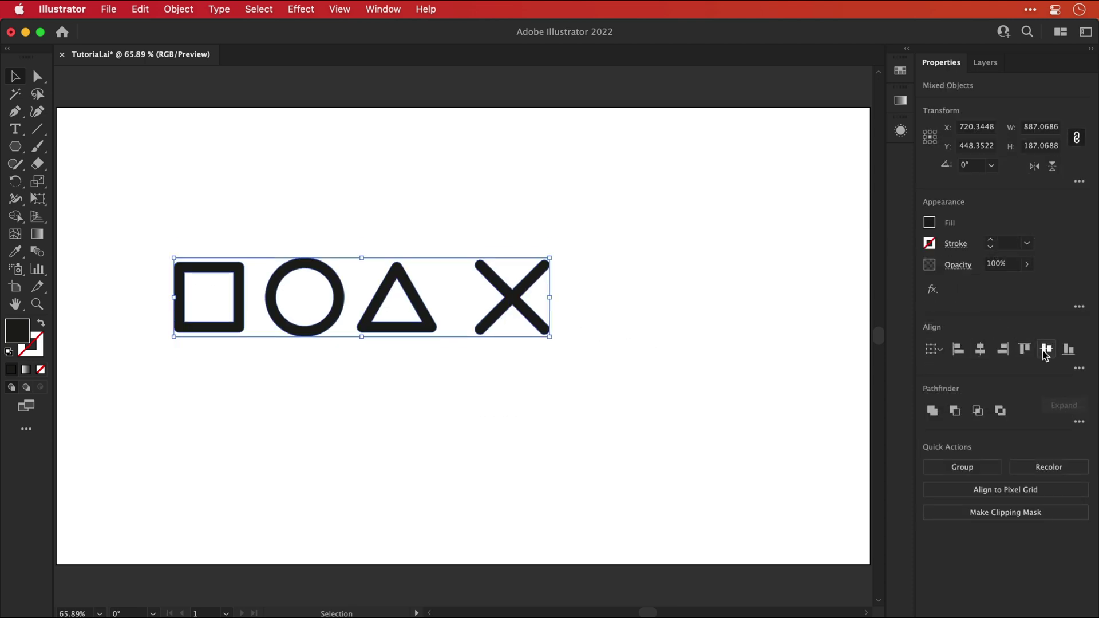
left_click(1078, 369)
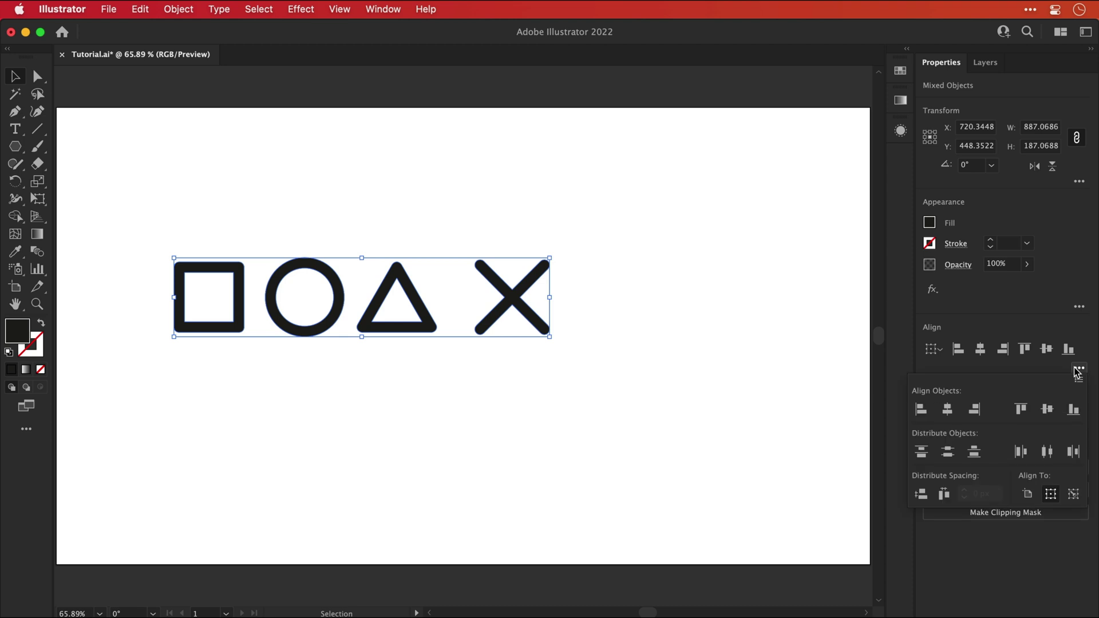
left_click(1048, 452)
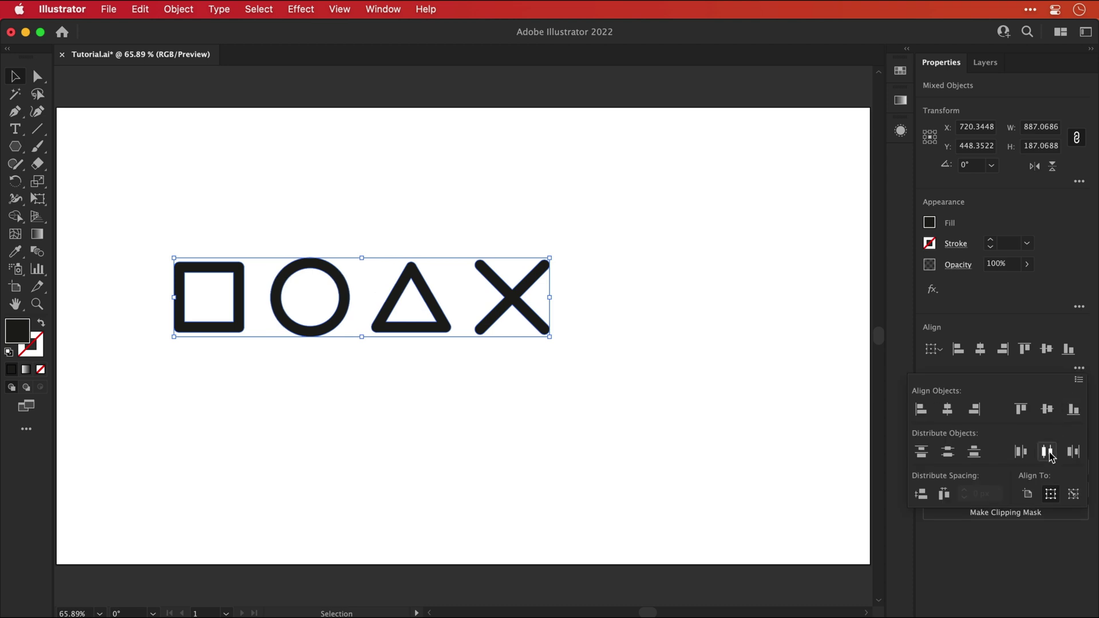
Step: Fill the square with a bright pink
left_click(240, 374)
left_click(197, 330)
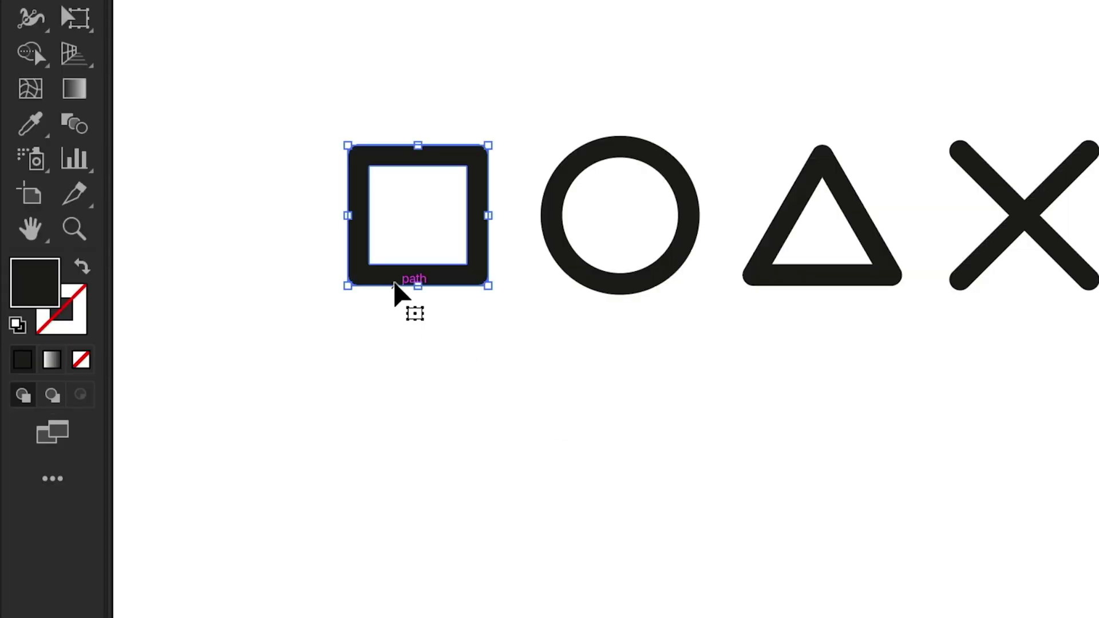
double_click(52, 276)
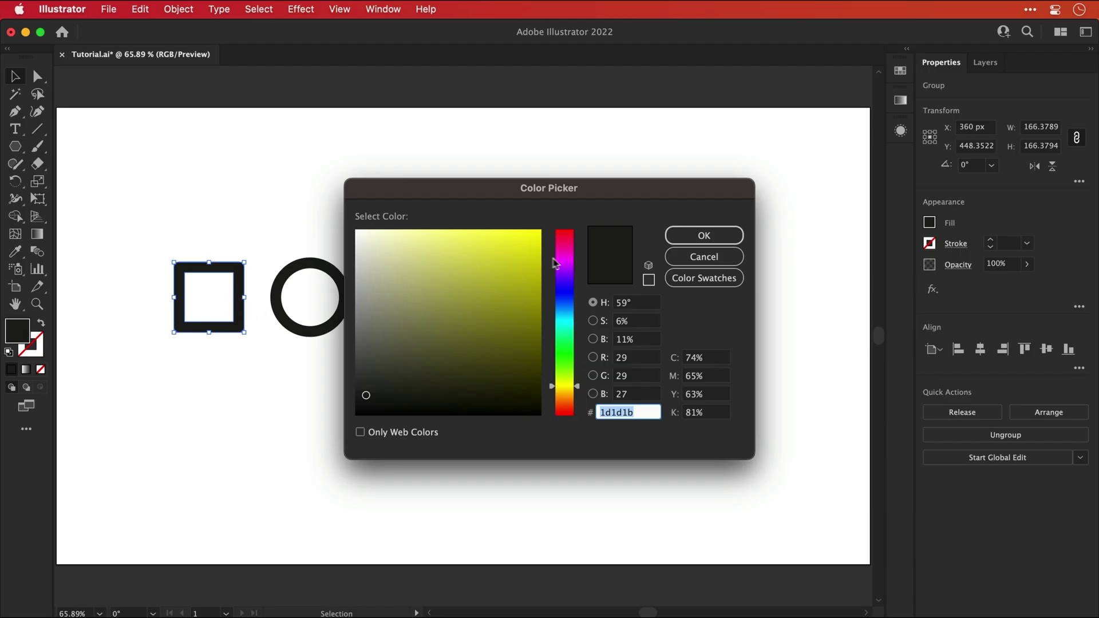
mouse_move(555, 262)
left_mouse_down()
mouse_move(558, 245)
mouse_move(487, 229)
left_mouse_up()
left_click(509, 241)
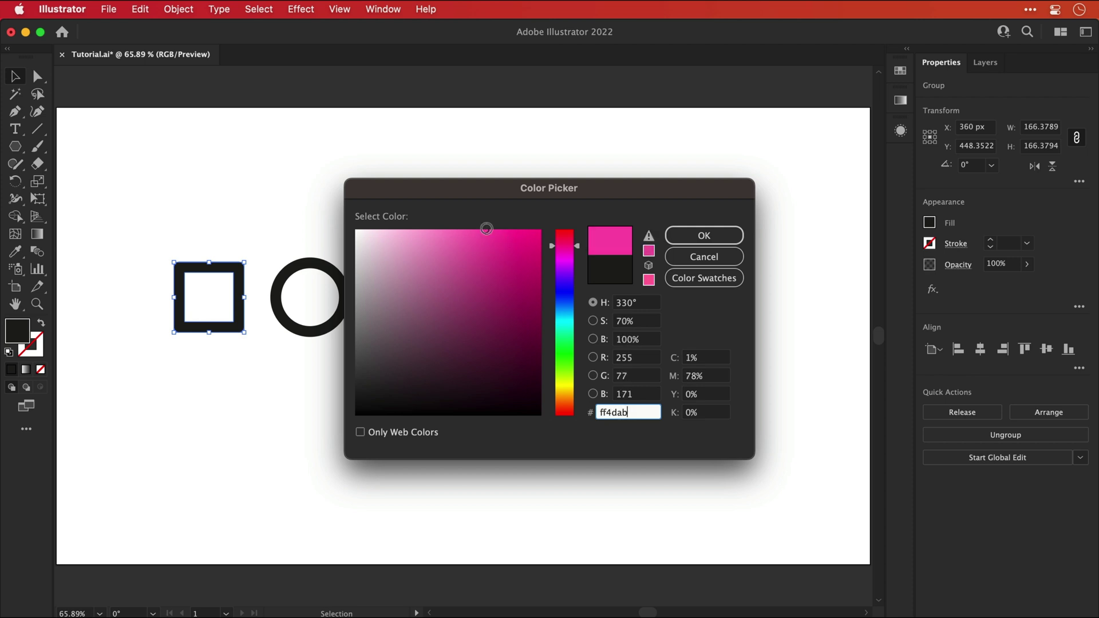
left_click_drag(565, 245, 565, 241)
key("Return")
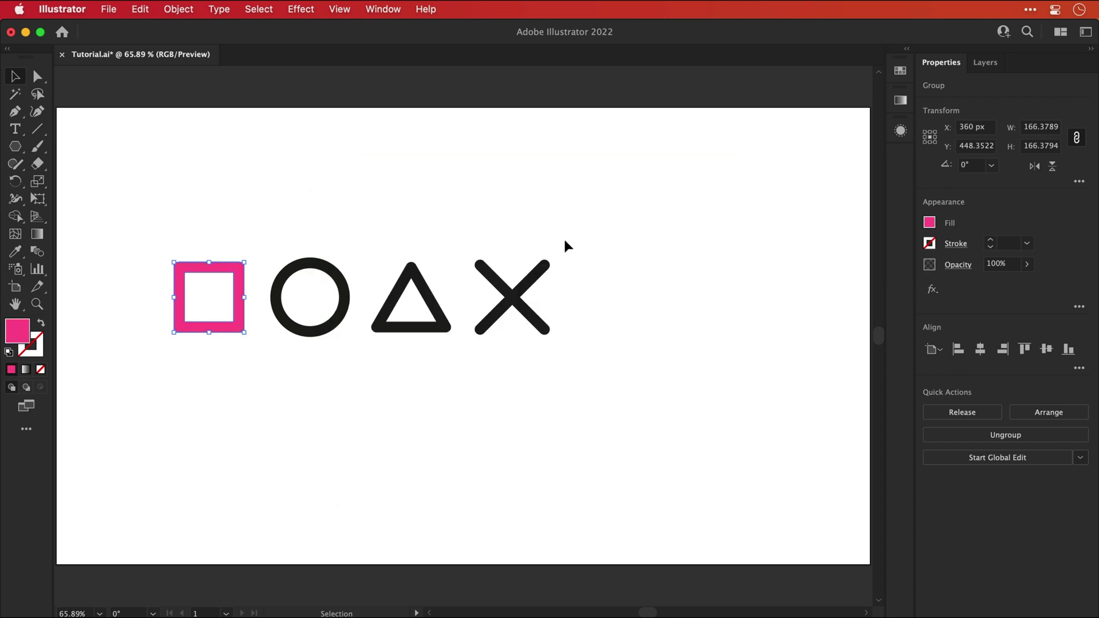
Step: Fill the circle with red e03f3f
left_click(345, 283)
double_click(23, 331)
left_click_drag(564, 385, 562, 421)
left_click_drag(488, 250, 469, 224)
key("Return")
Step: Fill the triangle with light green 64ffa6
left_click(427, 291)
double_click(23, 335)
left_click(564, 335)
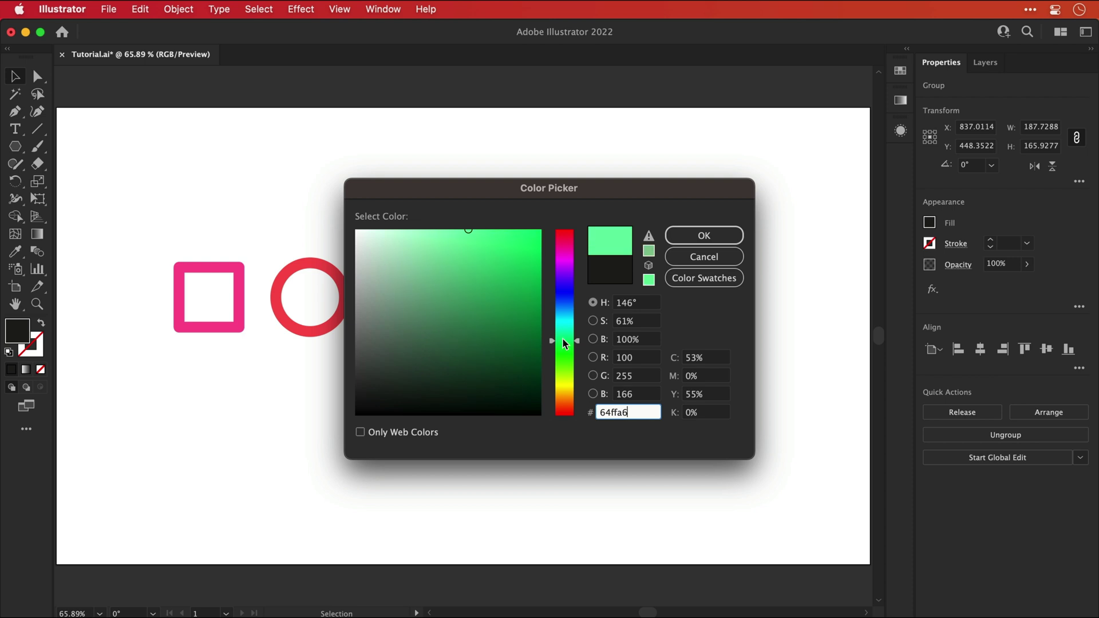
key("Return")
Step: Fill the X with the lighter blue 6986ff
left_click(536, 324)
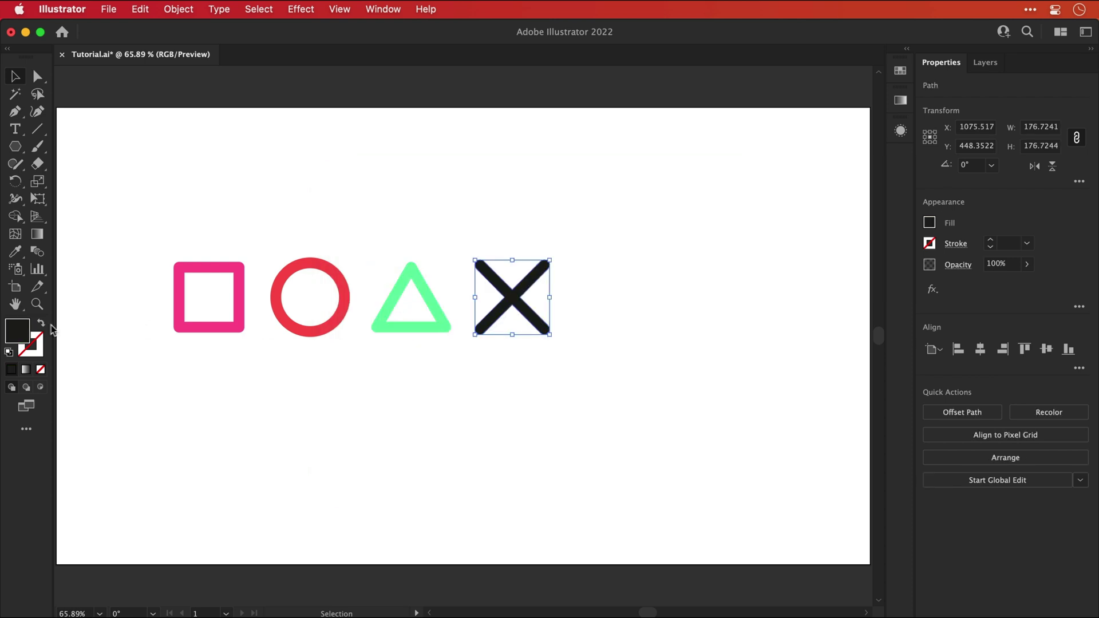
double_click(23, 335)
left_click_drag(564, 321, 564, 304)
left_click_drag(487, 247, 482, 221)
left_click_drag(564, 304, 564, 298)
left_click_drag(483, 224, 468, 221)
key("Return")
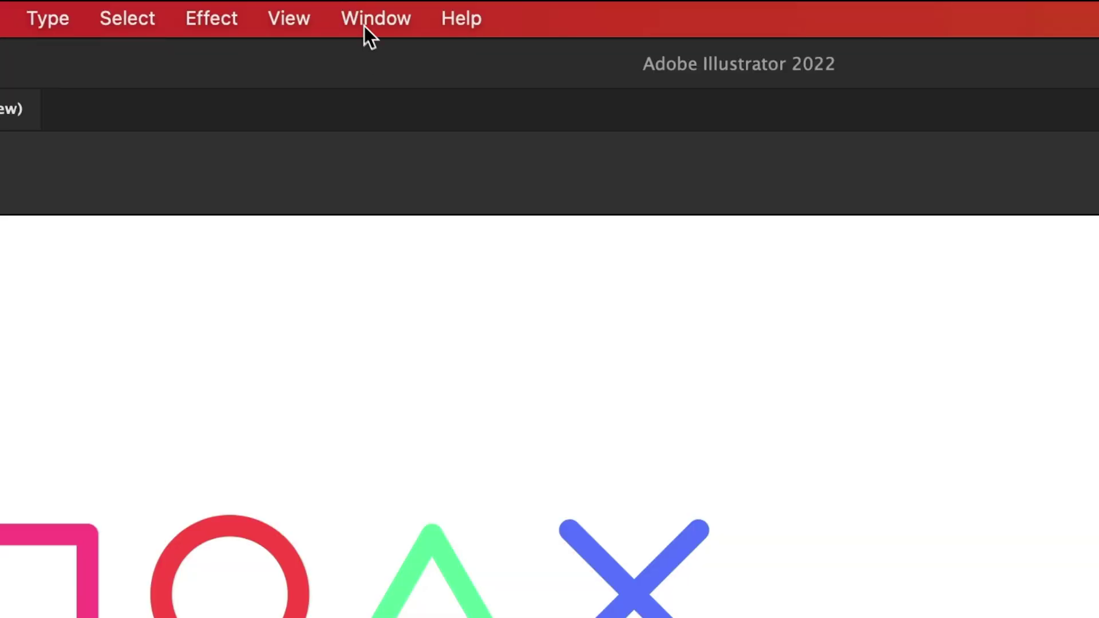
Step: Open the 3D and Materials panel and dock it with the other panels
left_click(376, 12)
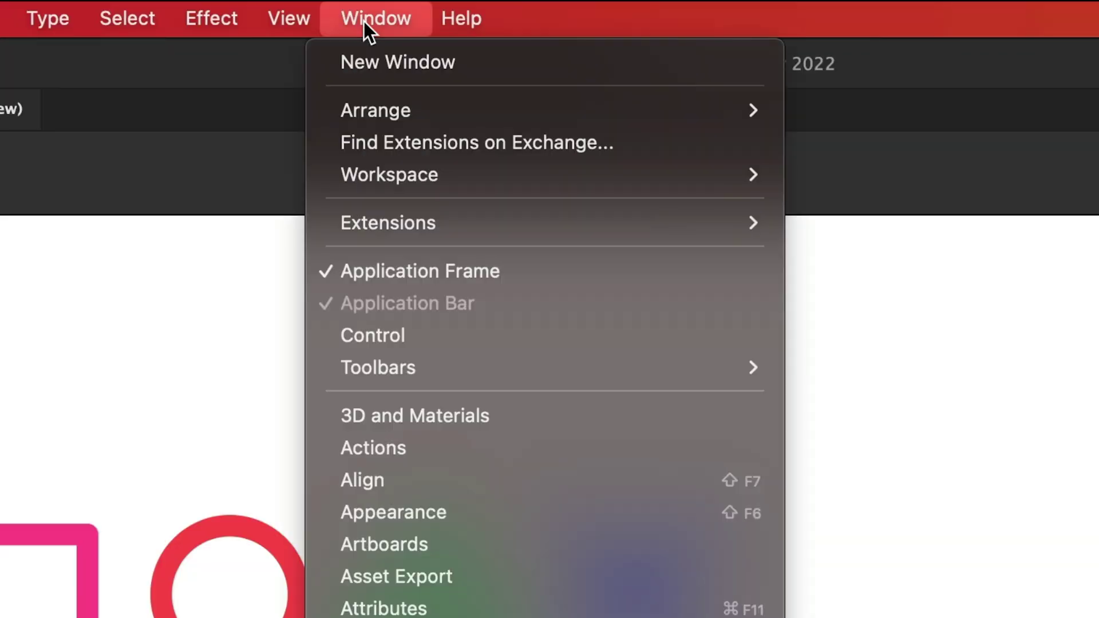
left_click(352, 413)
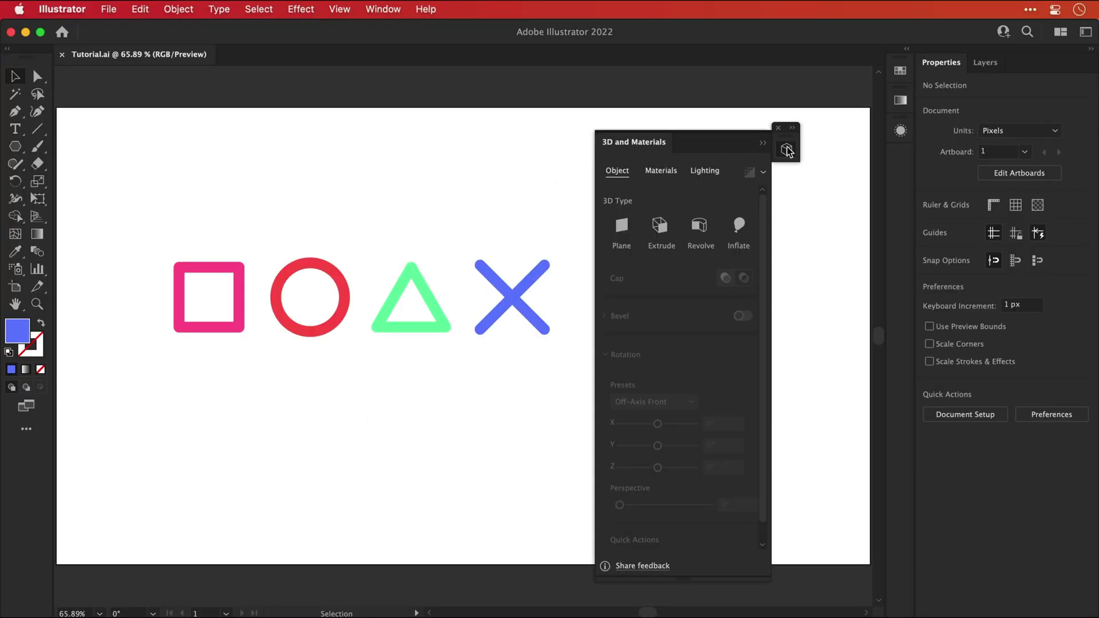
left_click(787, 150)
left_click_drag(787, 150, 902, 165)
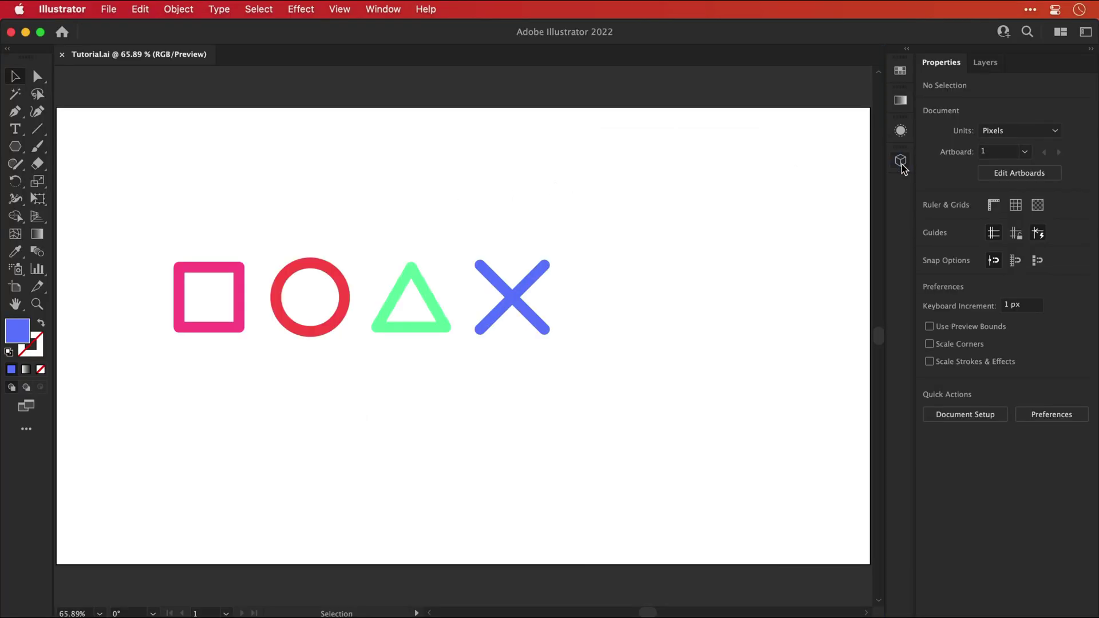
left_click(902, 162)
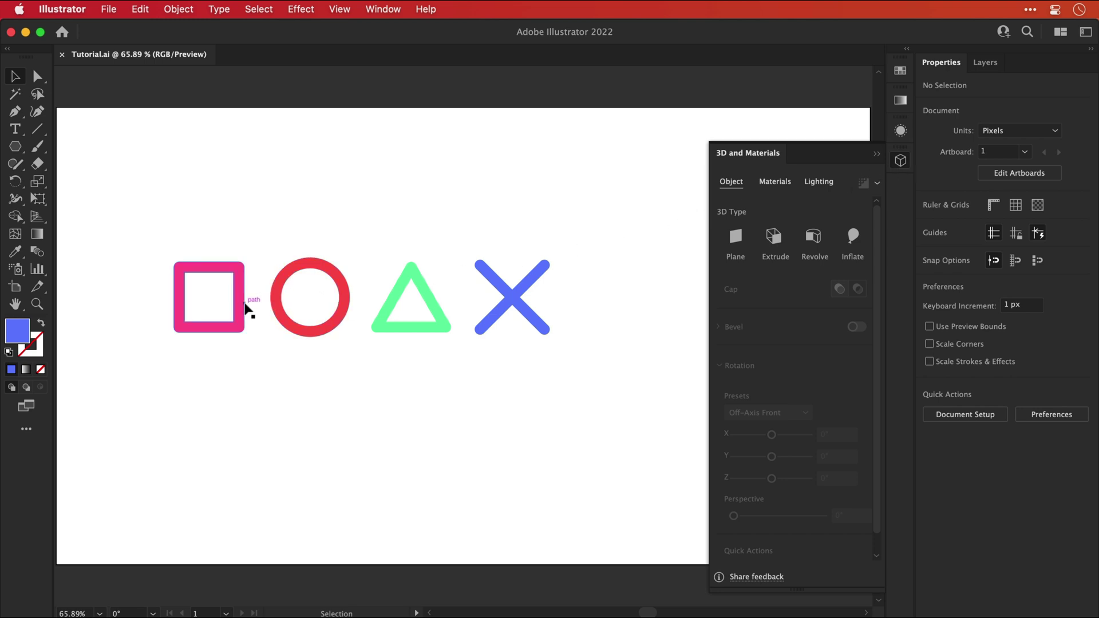
Step: Inflate the pink square with 65 px depth, about 53% volume, both sides inflated
left_click(243, 303)
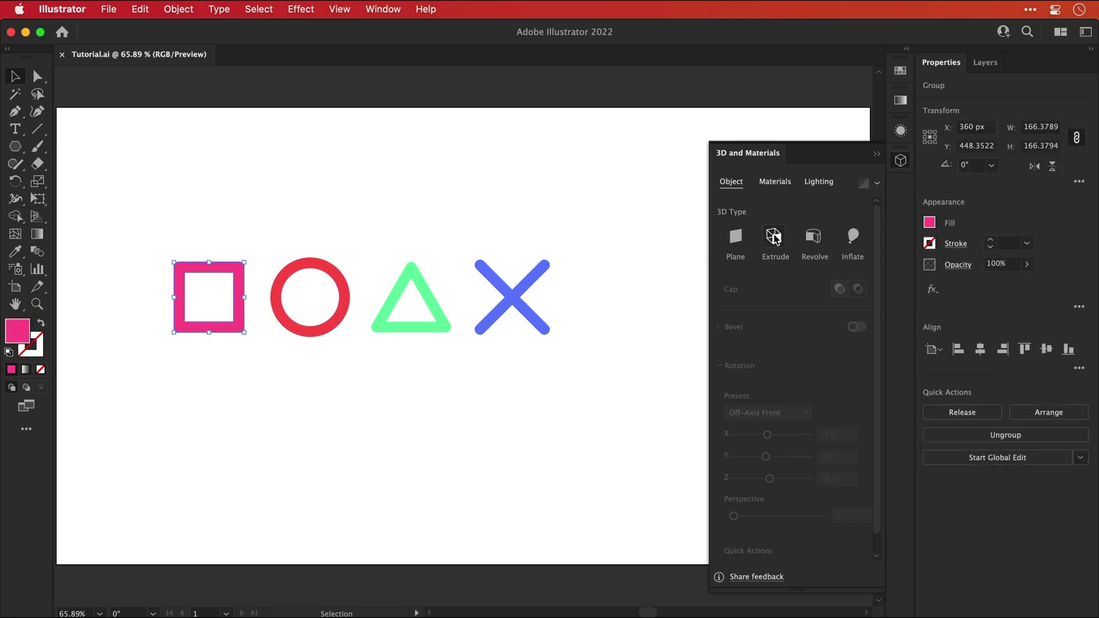
left_click(774, 238)
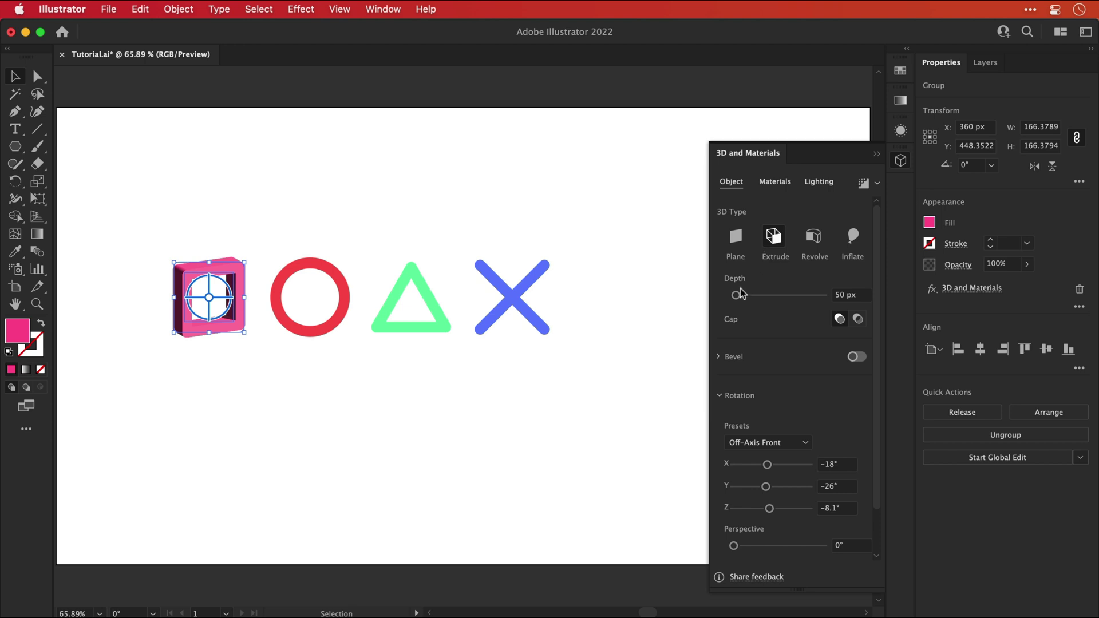
left_click_drag(741, 294, 738, 299)
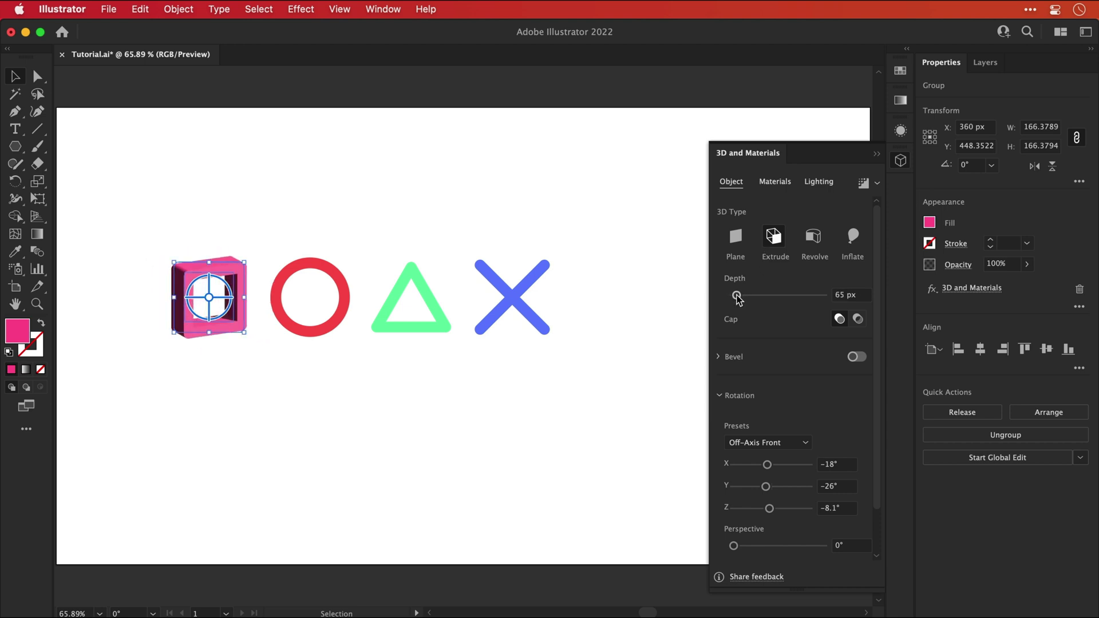
left_click(852, 239)
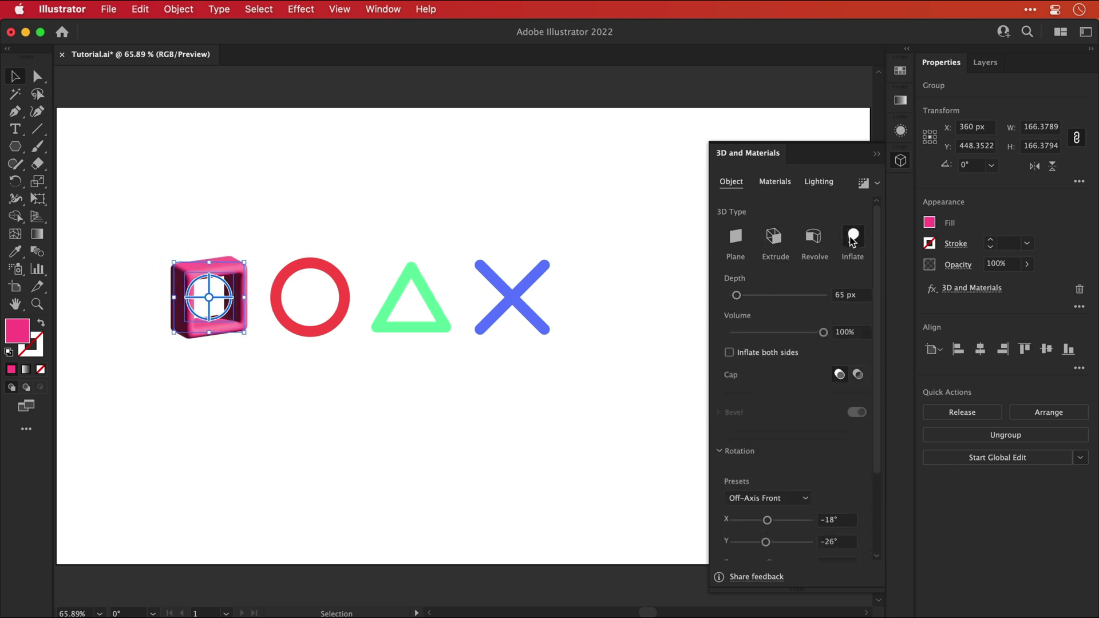
left_click_drag(823, 332, 781, 333)
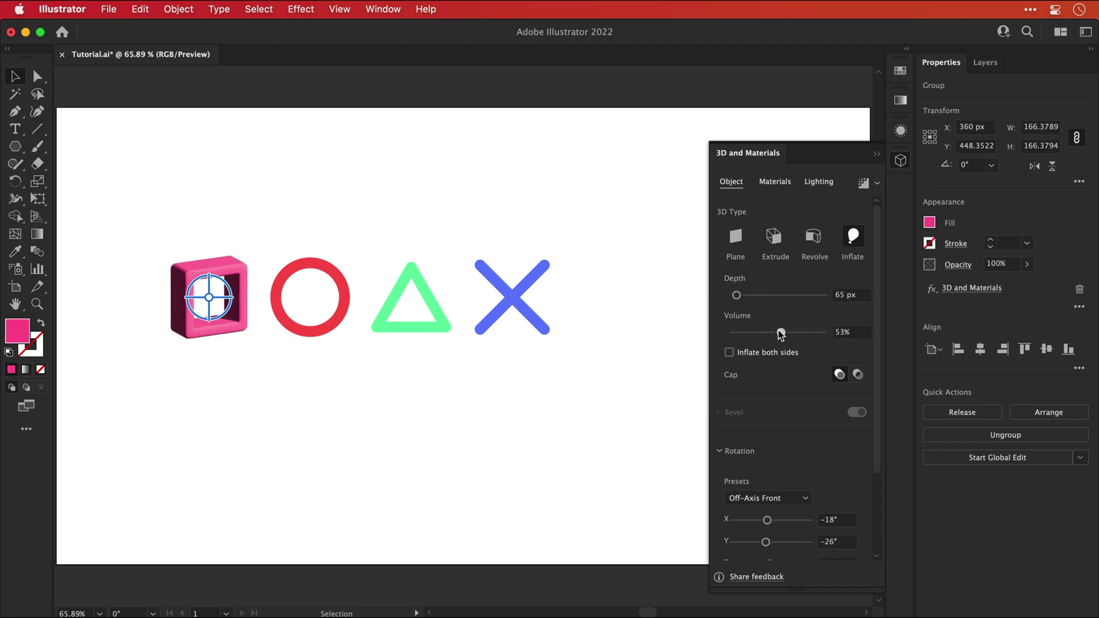
left_click(730, 353)
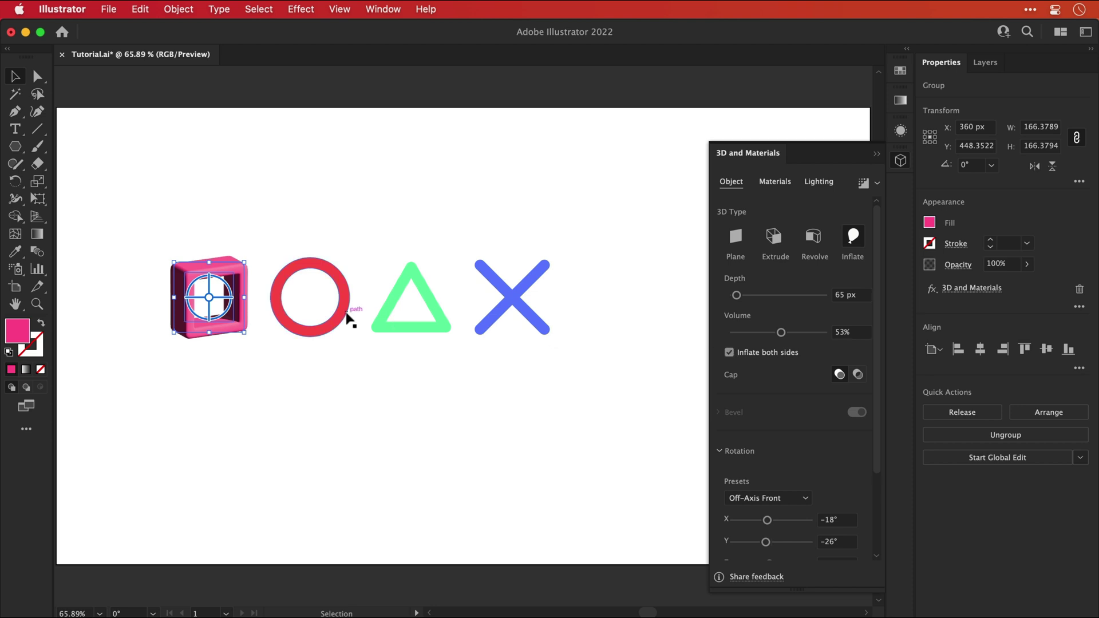
Step: Inflate the red circle with volume 53%
left_click(344, 309)
left_click(853, 236)
left_click(846, 332)
type("53")
key("Return")
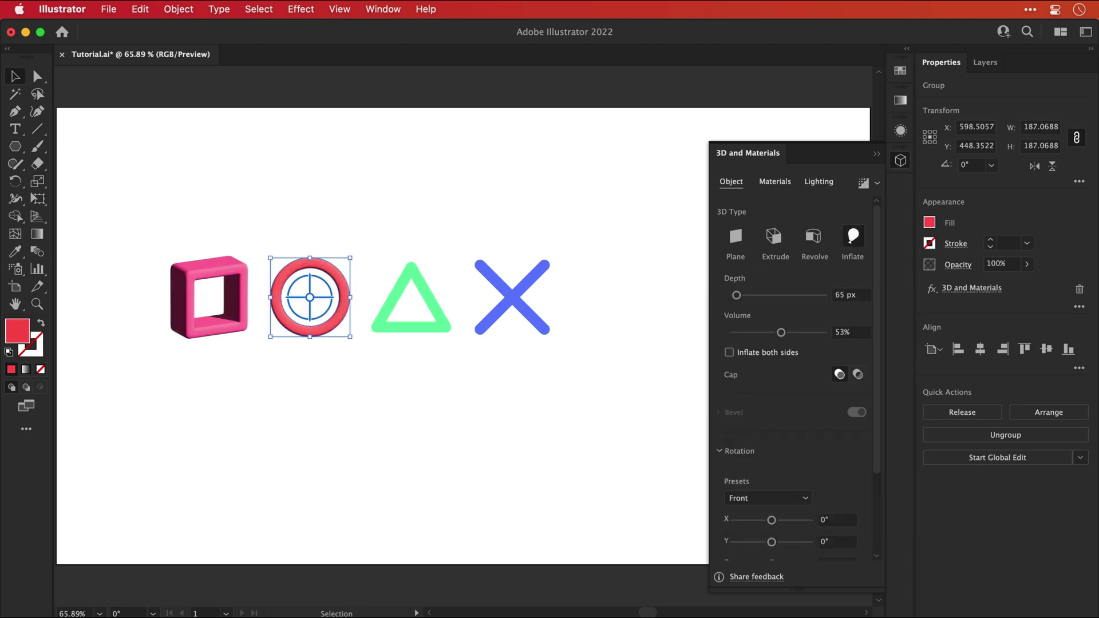
Step: Inflate the green triangle and blue X with the same 53% volume settings
left_click(449, 331)
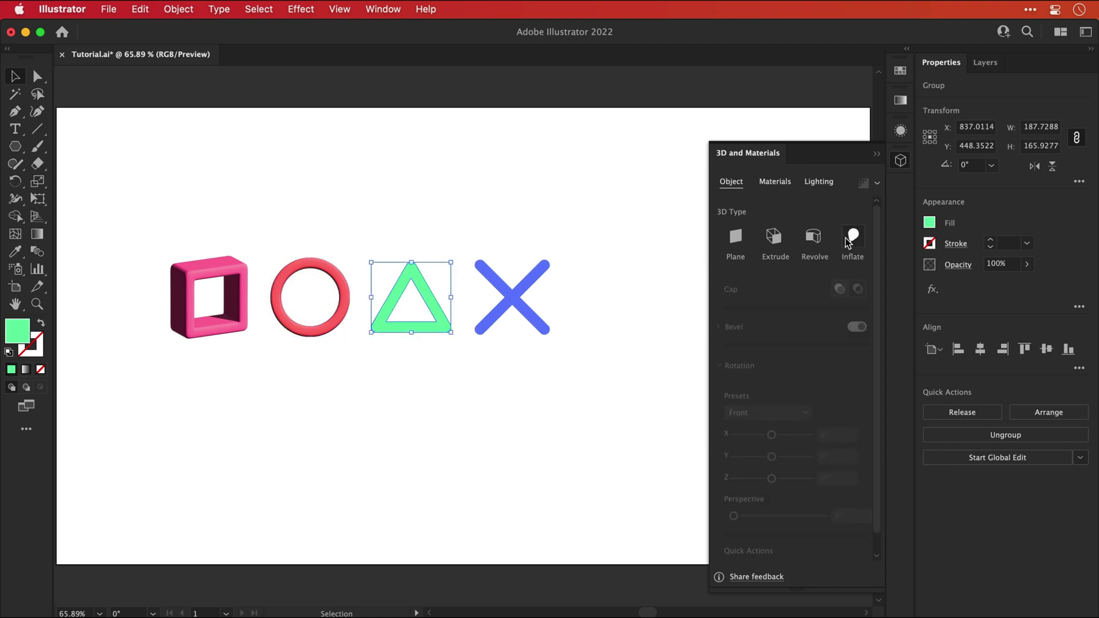
left_click(854, 236)
left_click(845, 332)
type("53")
key("Return")
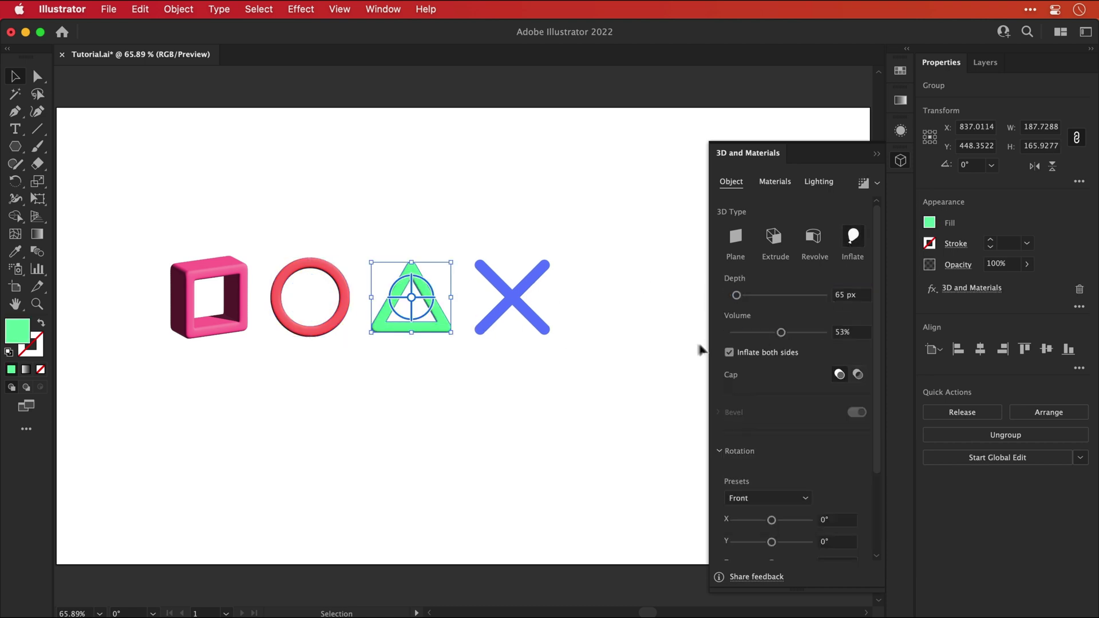
left_click(532, 318)
left_click(853, 236)
left_click(846, 295)
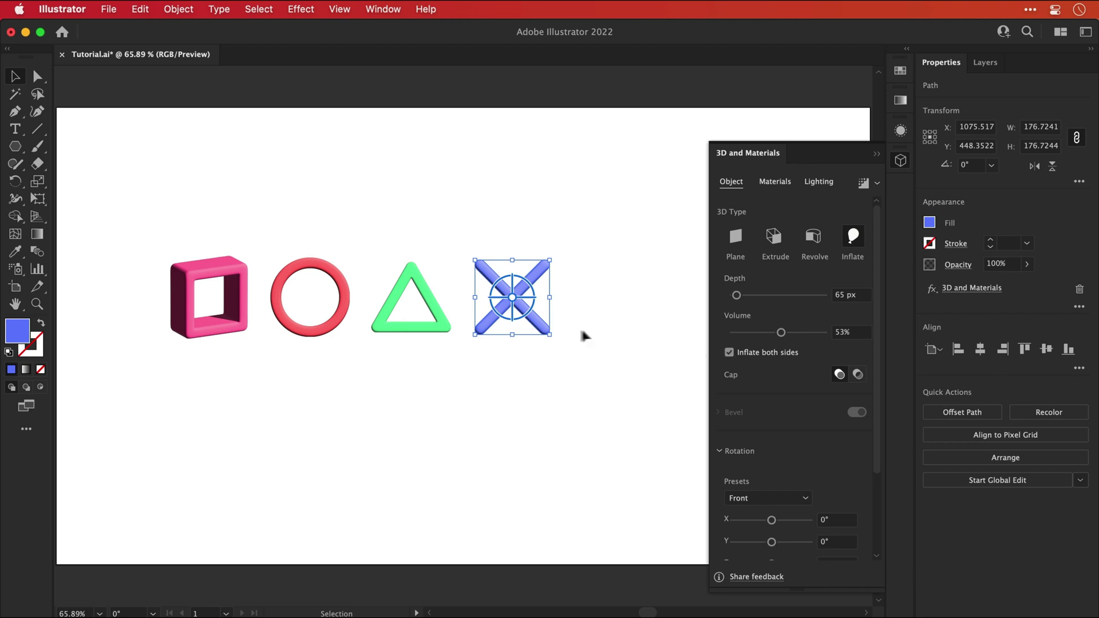
Step: Rotate the red ring, green triangle and blue X with their 3D widgets, then re-tilt the ring
left_click(348, 309)
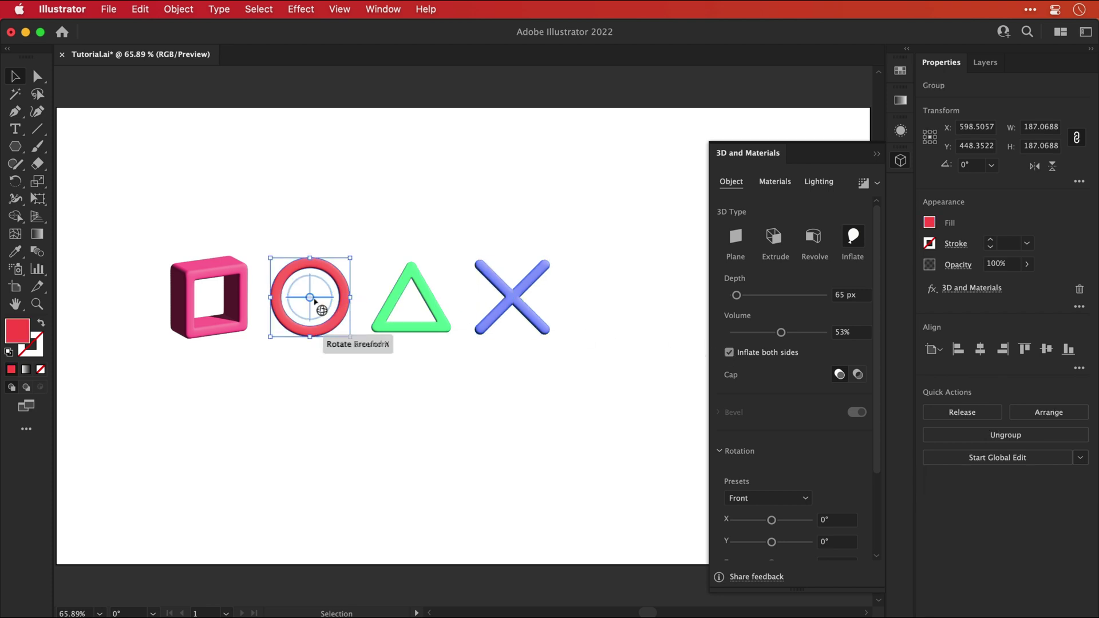
mouse_move(312, 290)
left_mouse_down()
mouse_move(277, 273)
mouse_move(310, 297)
mouse_move(330, 279)
left_mouse_up()
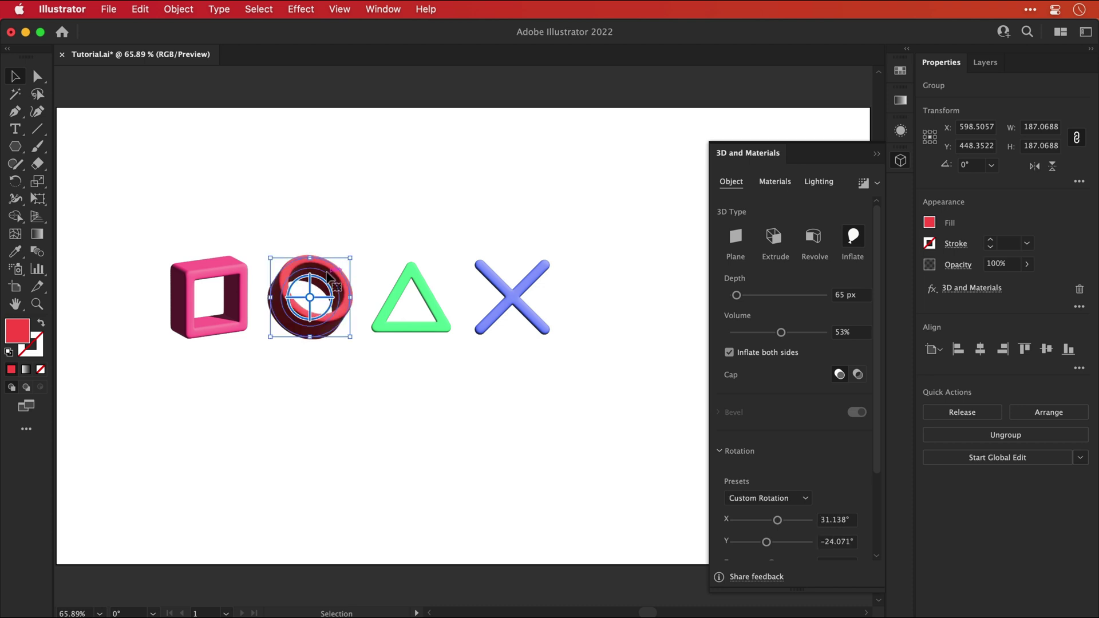
left_click(416, 304)
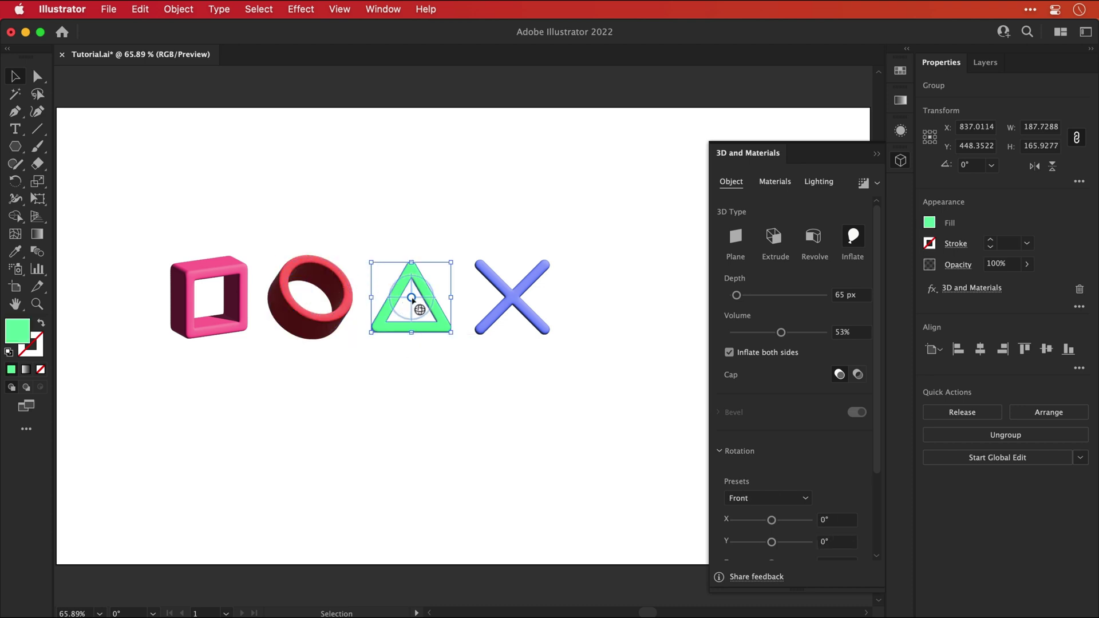
left_click_drag(417, 305, 373, 279)
left_click(504, 289)
left_click_drag(504, 289, 538, 304)
left_click(306, 282)
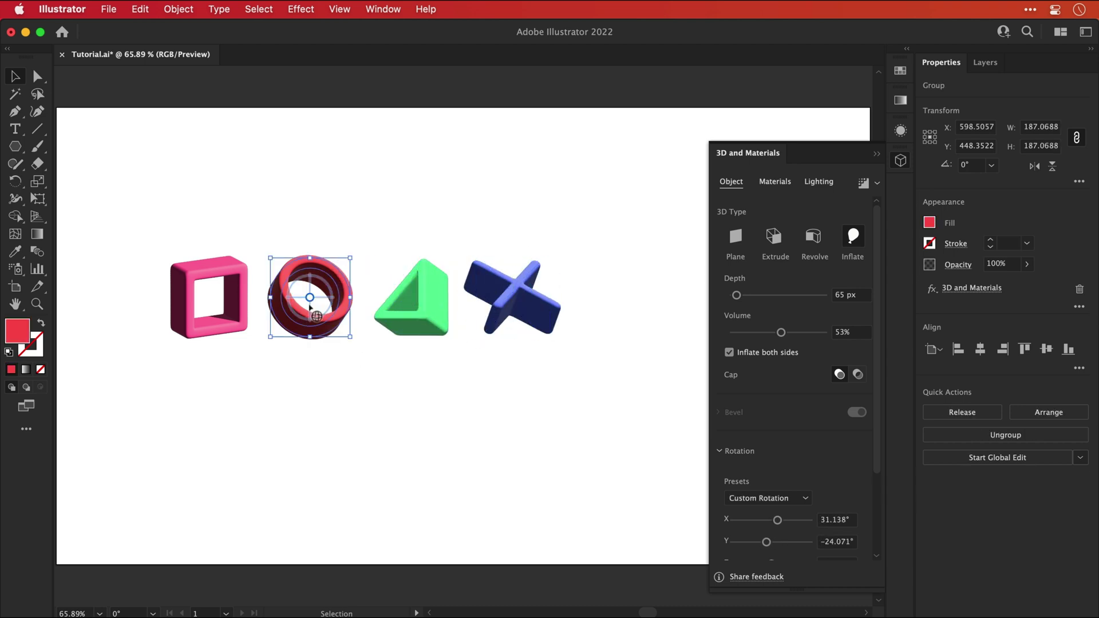
left_click_drag(307, 282, 321, 351)
Step: Tilt the pink square in 3D and render all icons with Ray Tracing
left_click(220, 336)
left_click_drag(220, 331, 223, 267)
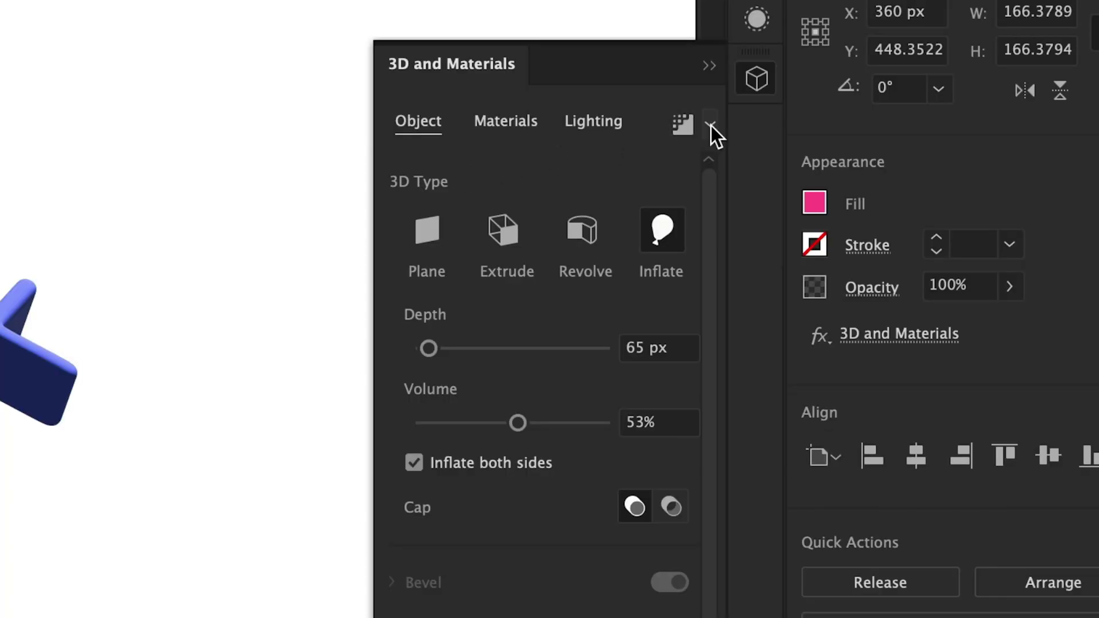
left_click(878, 184)
left_click(680, 180)
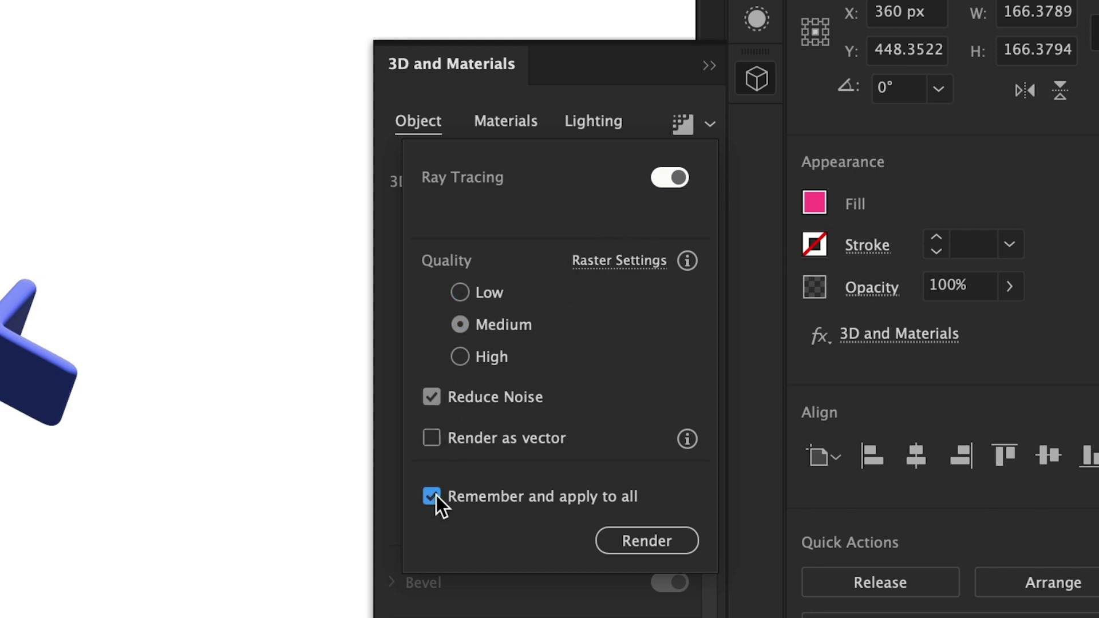
left_click(641, 541)
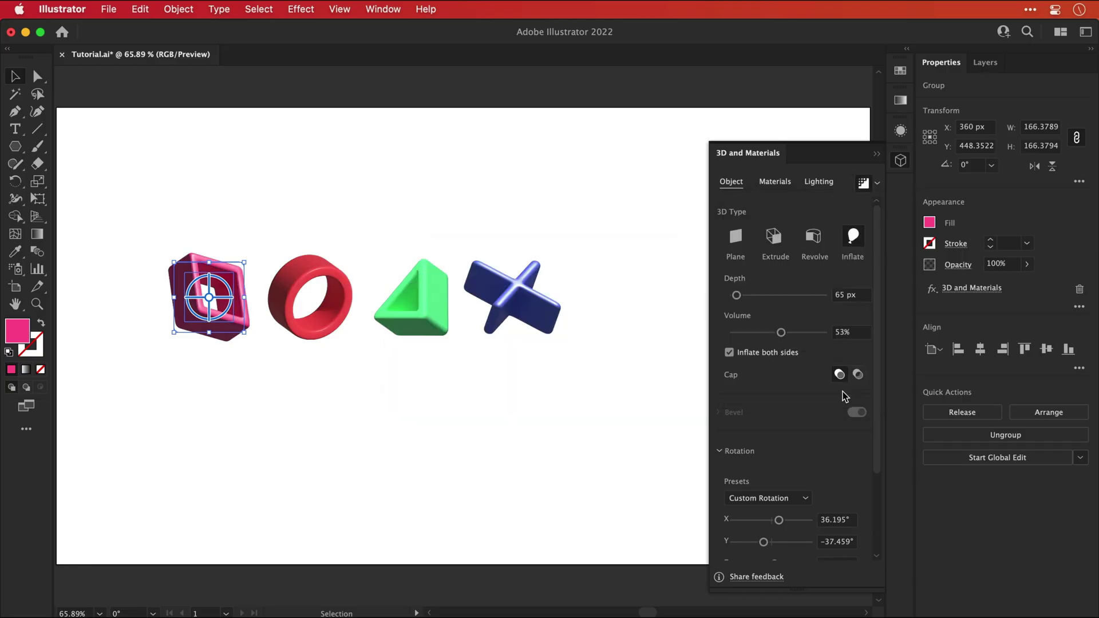
Step: Re-angle the blue X to X 44.024°, Y −44.754°
left_click(538, 308)
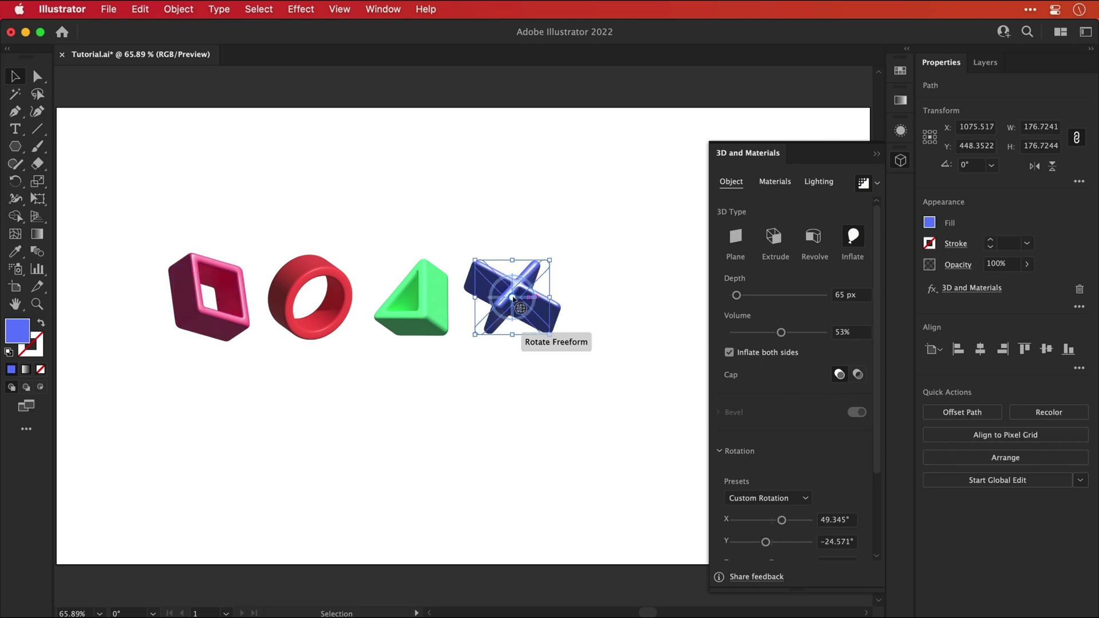
left_click_drag(537, 305, 530, 302)
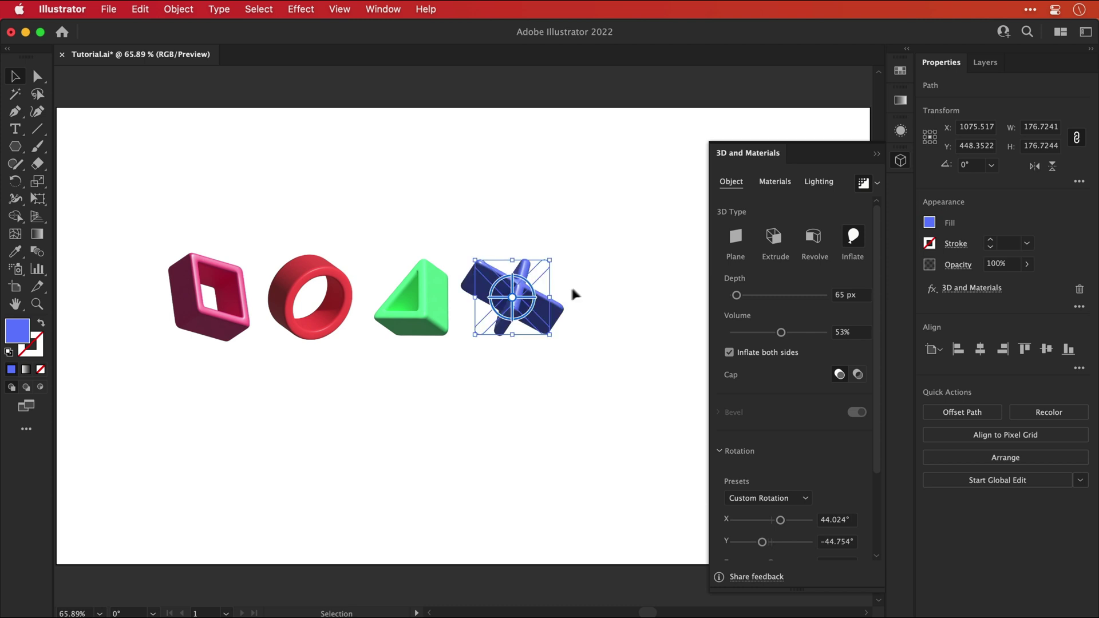
left_click(900, 160)
Step: Open the Symbols panel and save the pink square as the symbol 'Square'
left_click(392, 10)
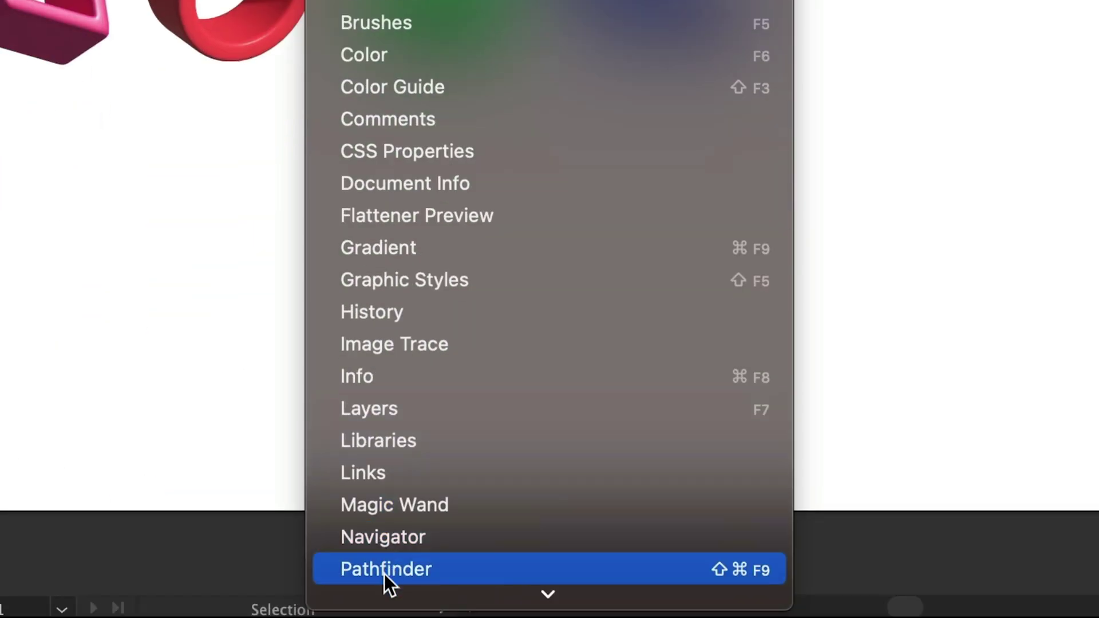
mouse_move(383, 590)
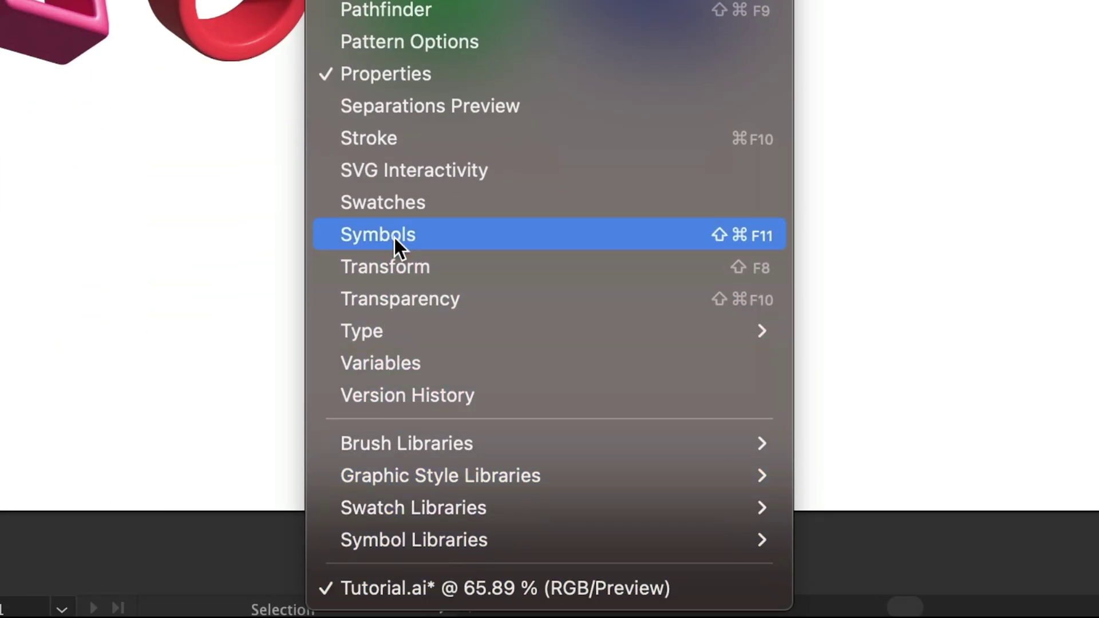
left_click(394, 235)
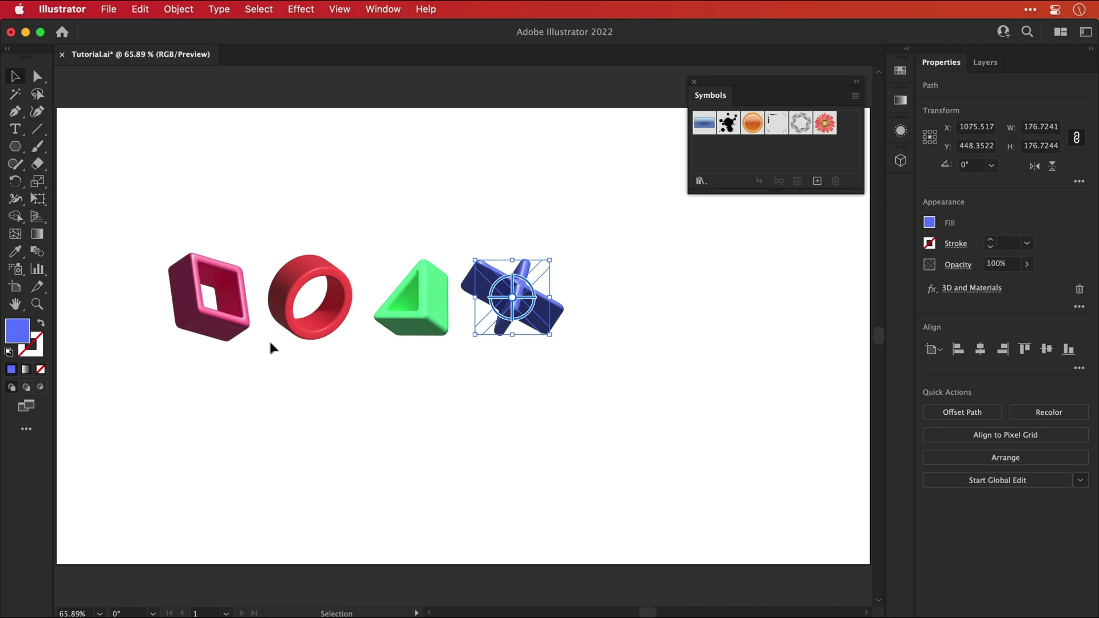
left_click(243, 328)
left_click_drag(244, 327, 392, 289)
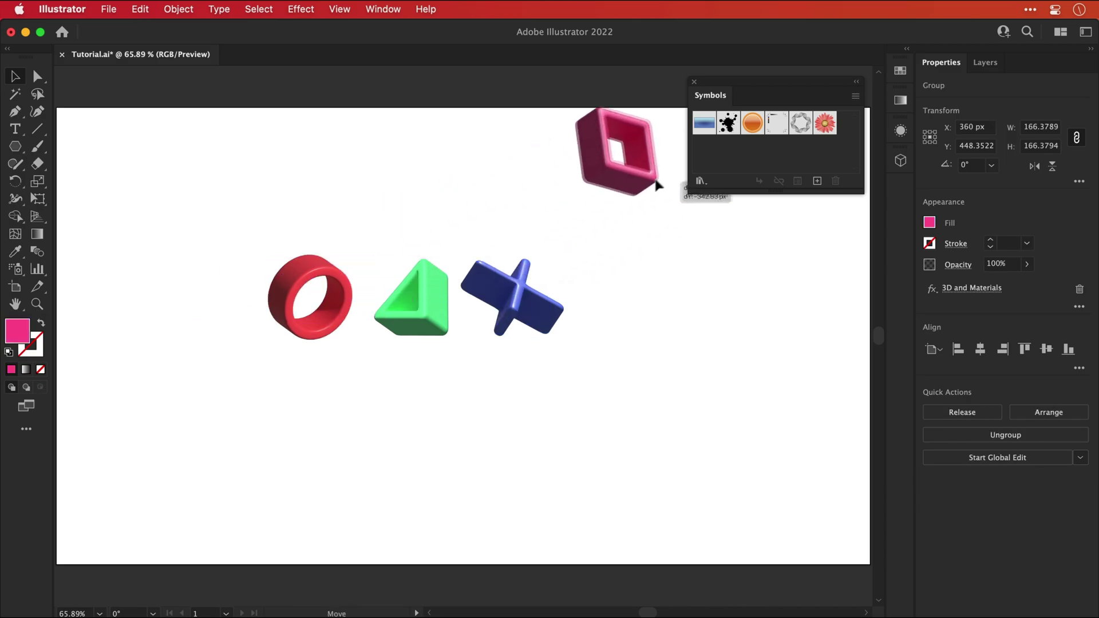
left_click_drag(657, 184, 703, 154)
type("Square")
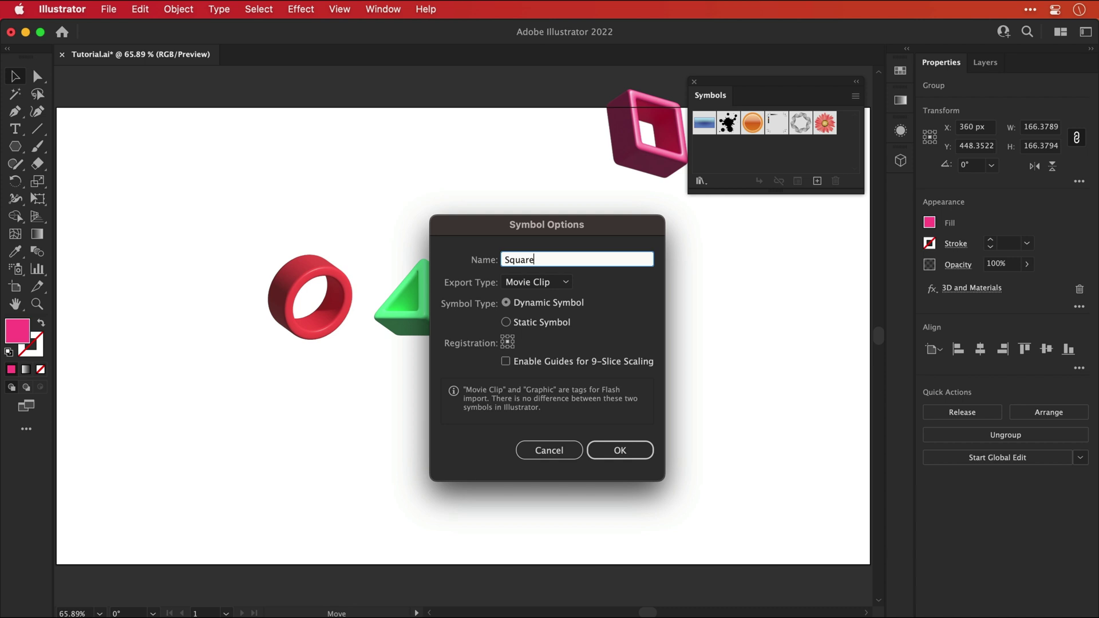
key("Return")
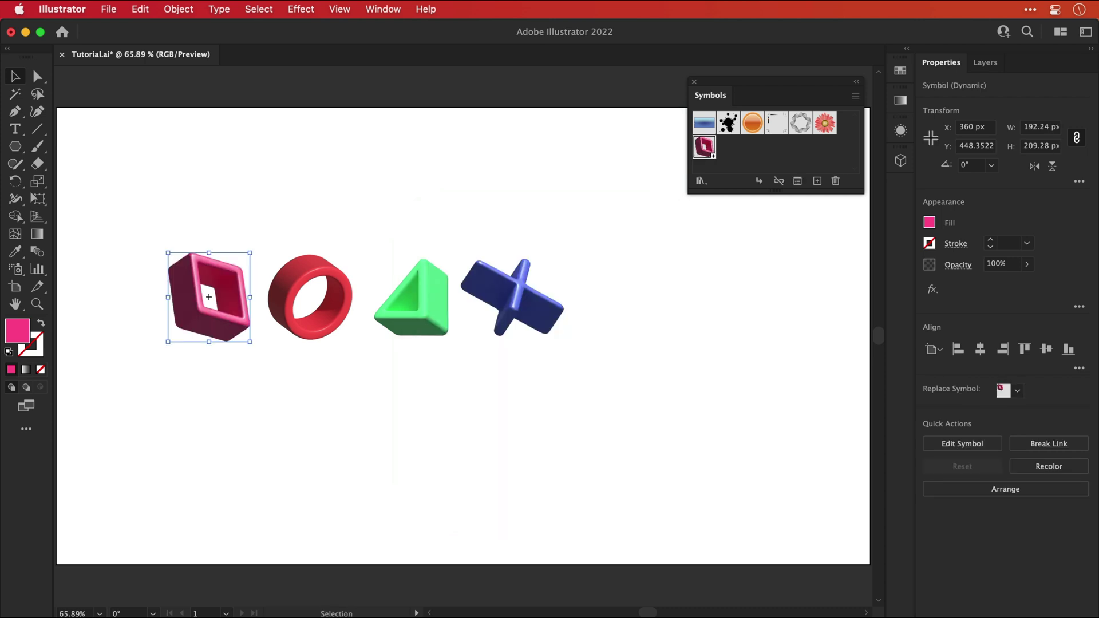
Step: Save the ring, triangle and X as symbols named Circle, Triangle and Cross
left_click_drag(355, 274, 841, 150)
type("Circle")
key("Return")
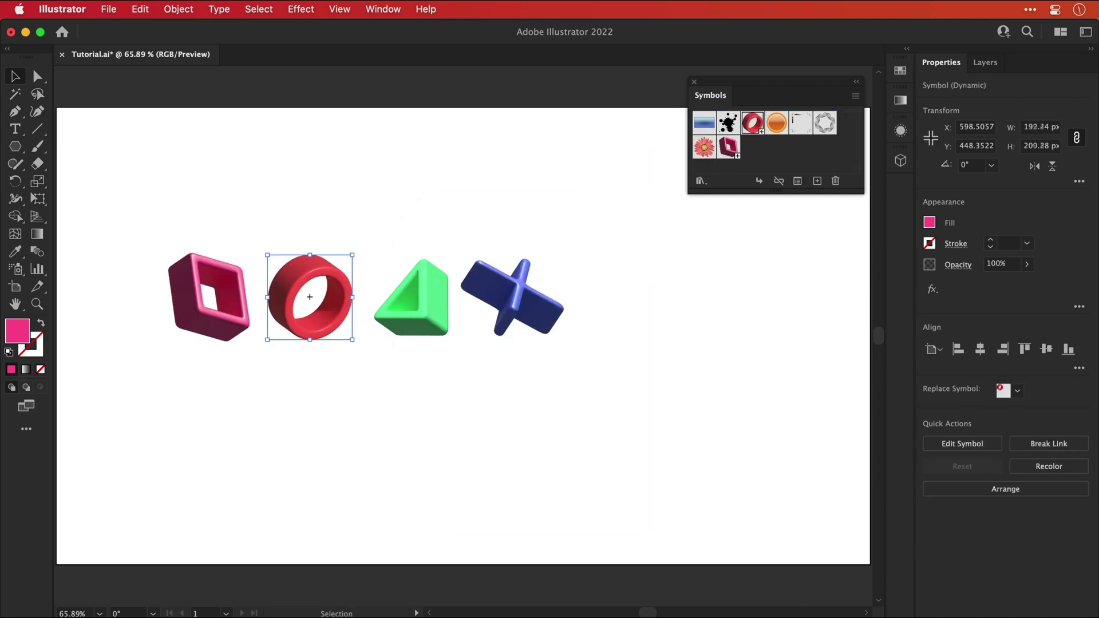
left_click(411, 301)
left_click_drag(411, 300, 757, 146)
type("Triangle")
key("Return")
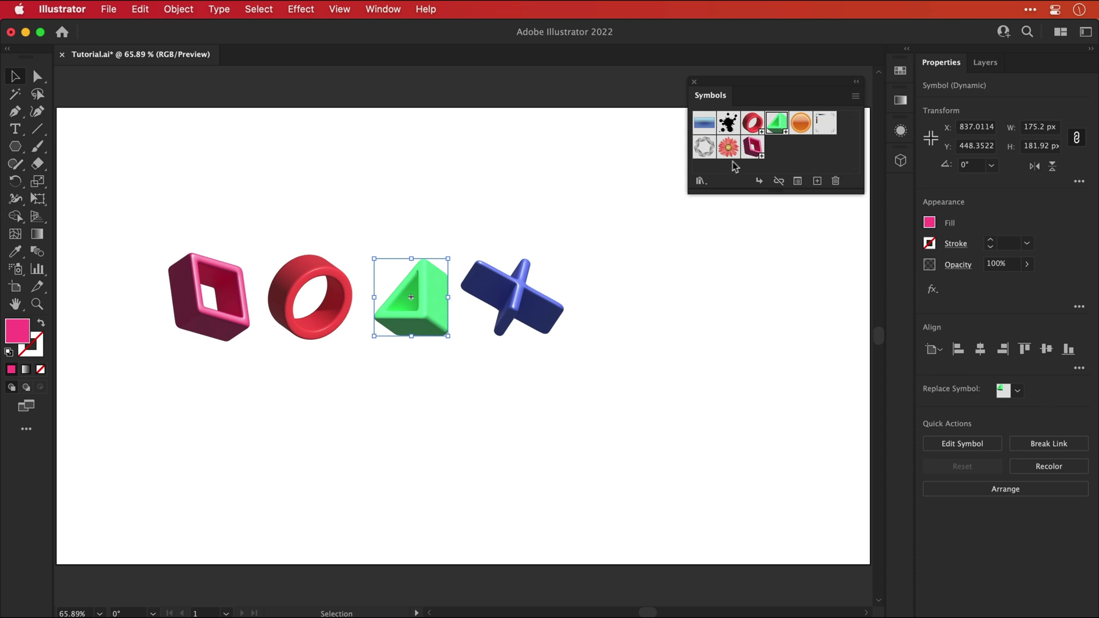
left_click_drag(515, 295, 662, 278)
type("Cross")
key("Return")
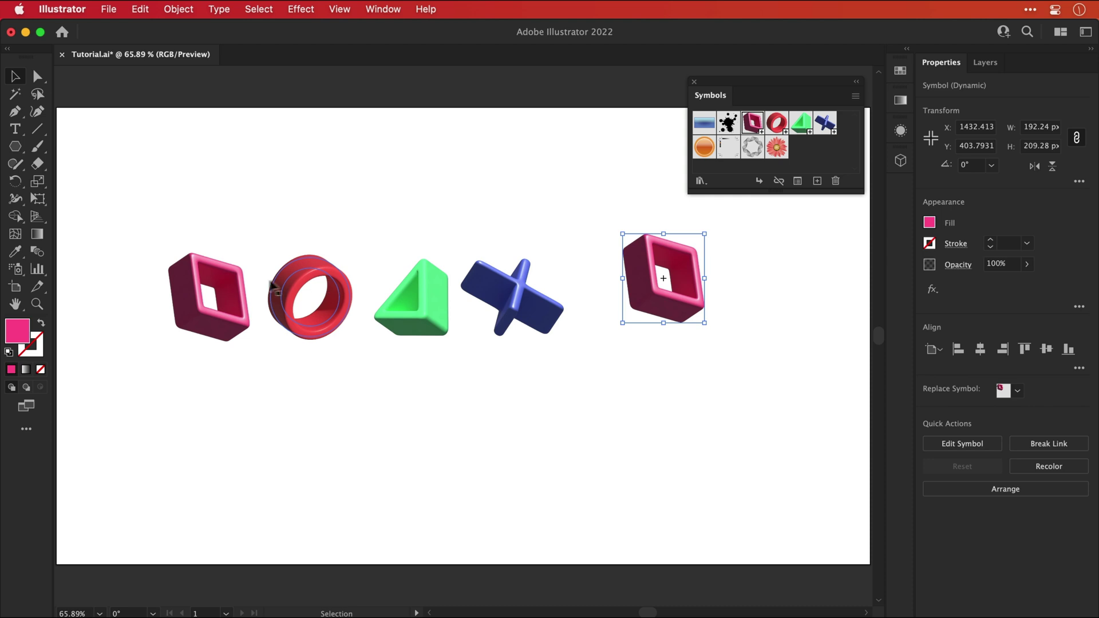
Step: Edit the square symbol in isolation mode, shifting its fill toward blue, then exit
left_click(233, 284)
double_click(233, 285)
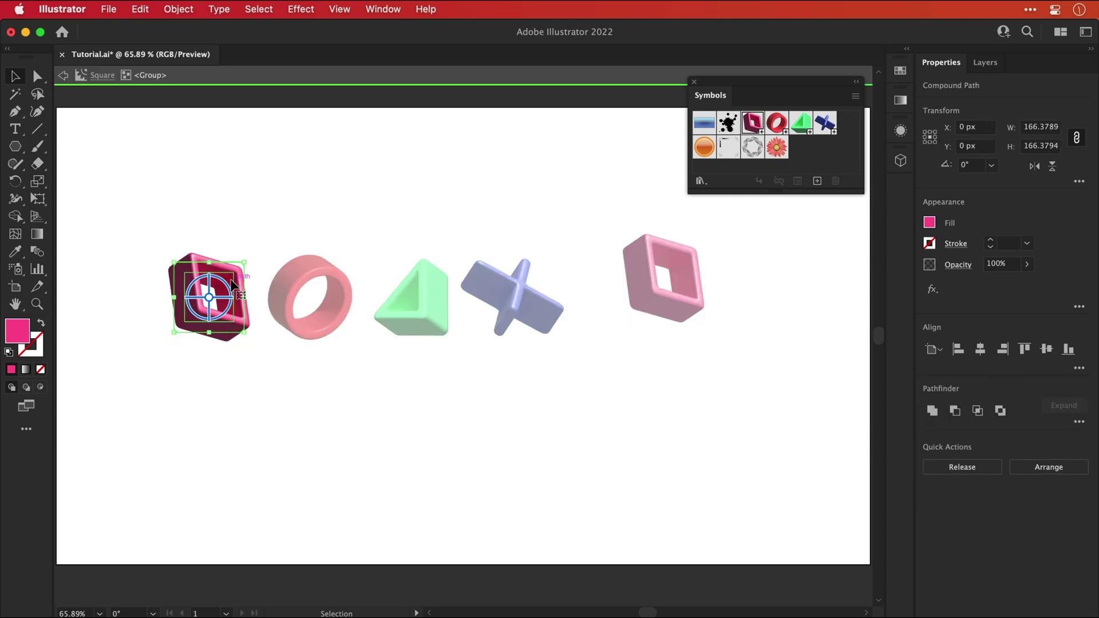
double_click(17, 331)
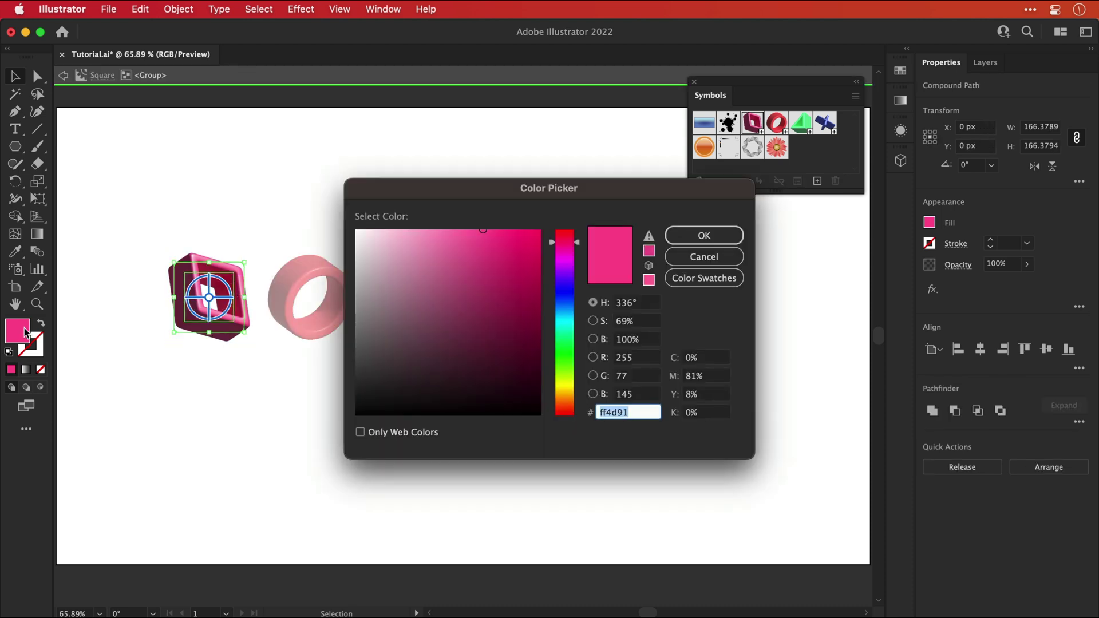
left_click_drag(559, 297, 558, 310)
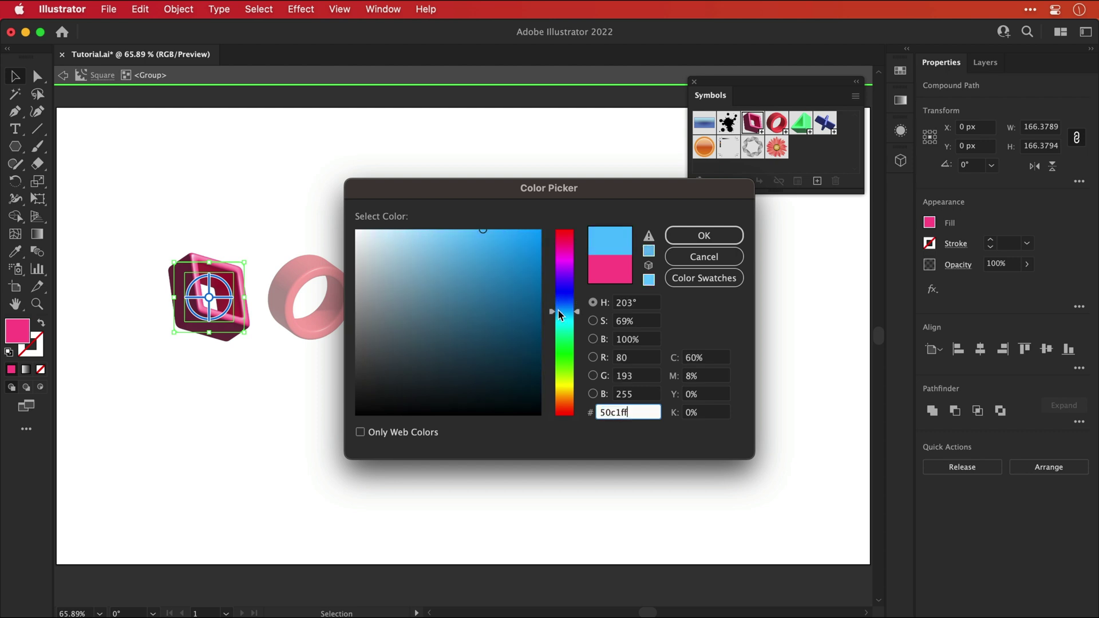
key("Return")
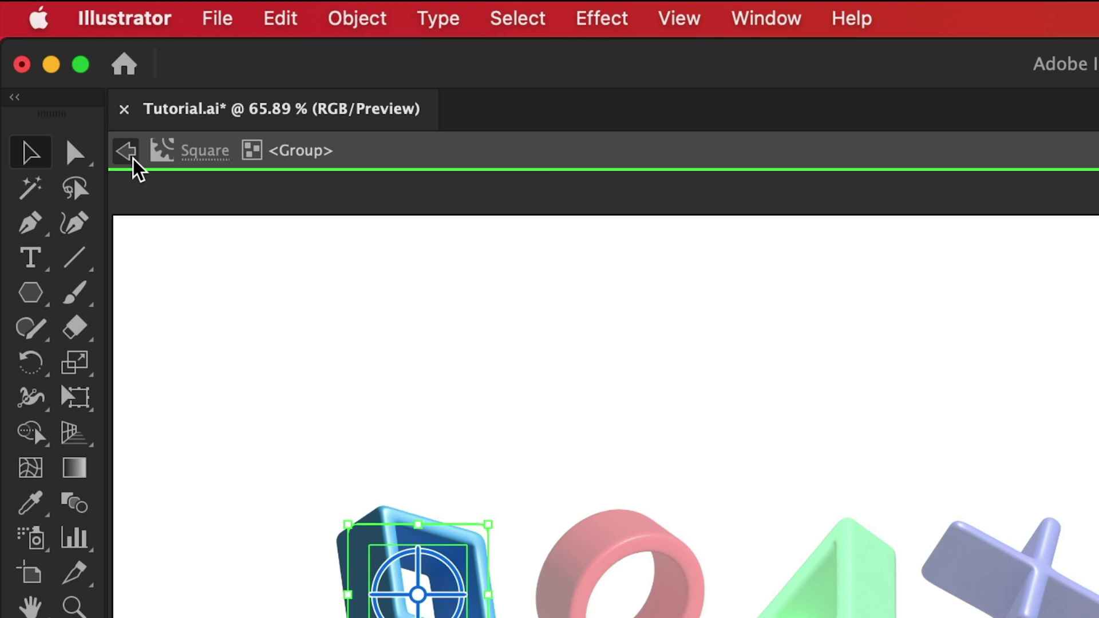
left_click(131, 158)
left_click(133, 163)
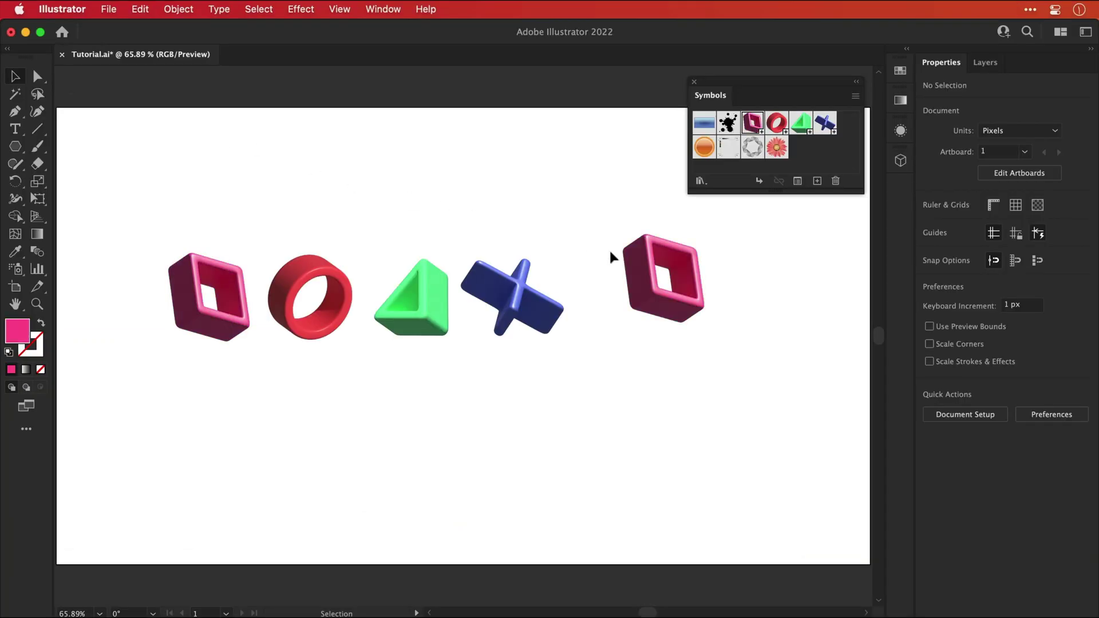
Step: Delete the extra square copy on the right and close the Symbols panel
left_click(635, 256)
key("Delete")
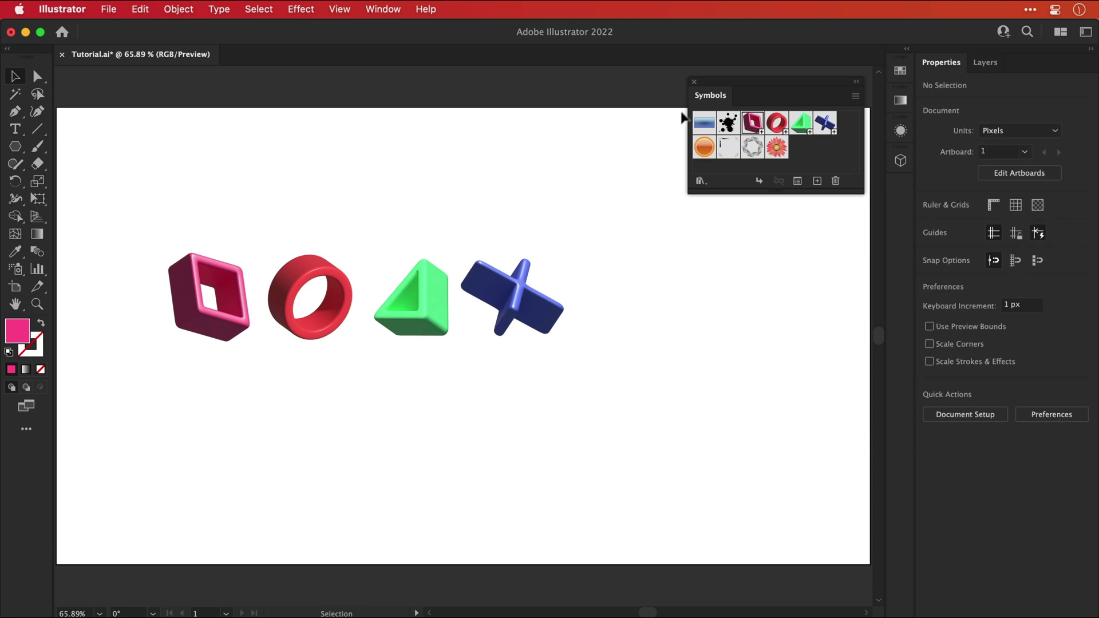
left_click(694, 82)
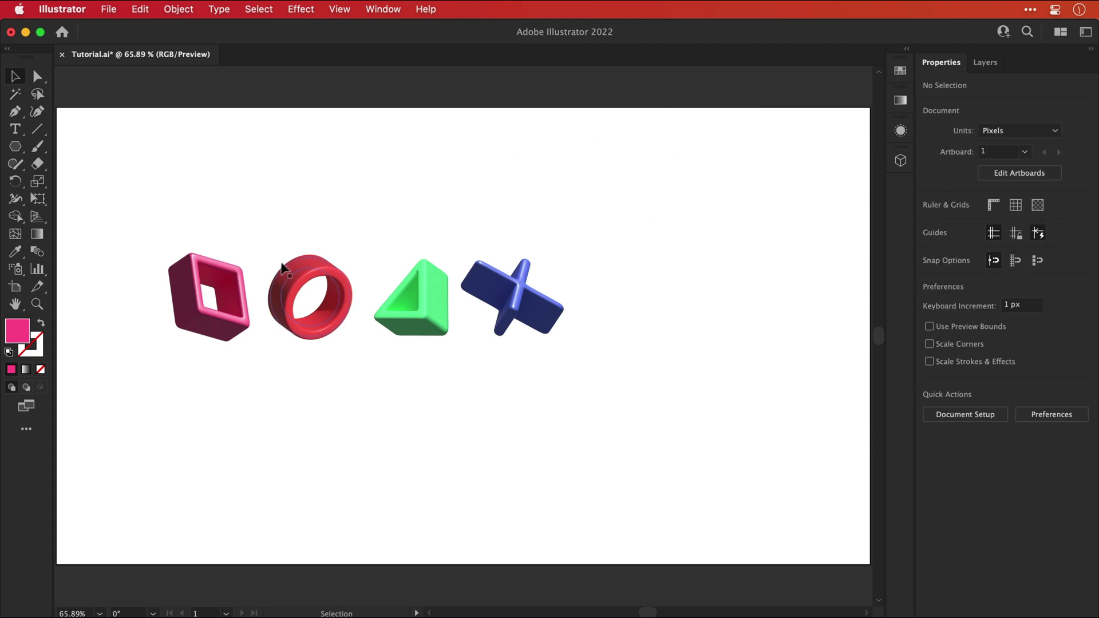
Step: Expand the pink square symbol into a group, undoing a trial enlargement to keep it about 166 px wide
left_click(229, 286)
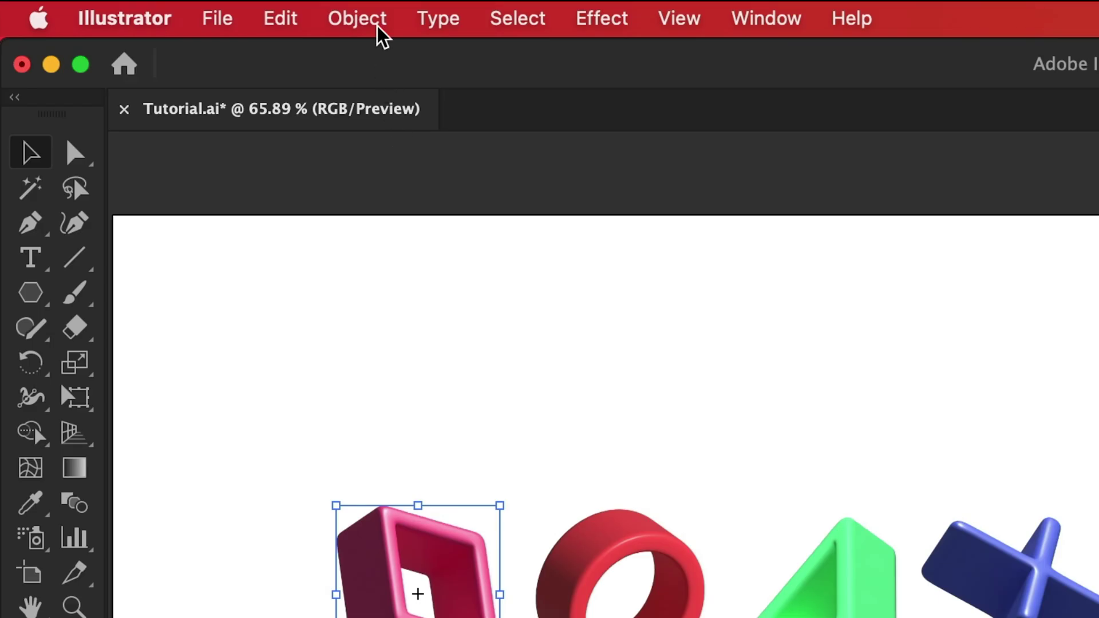
left_click(188, 12)
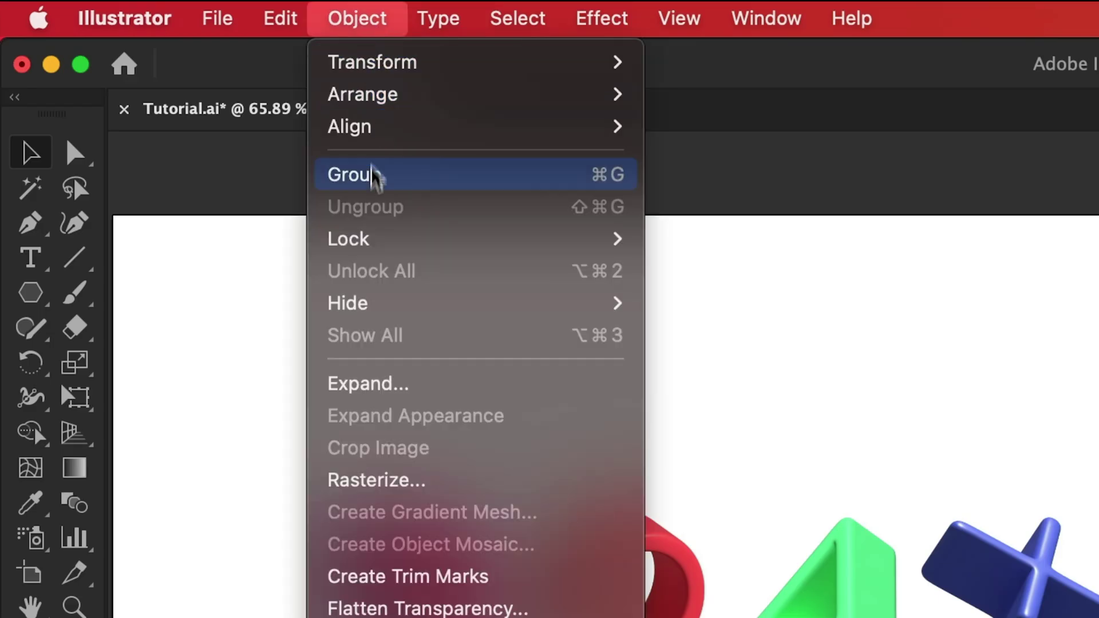
left_click(372, 390)
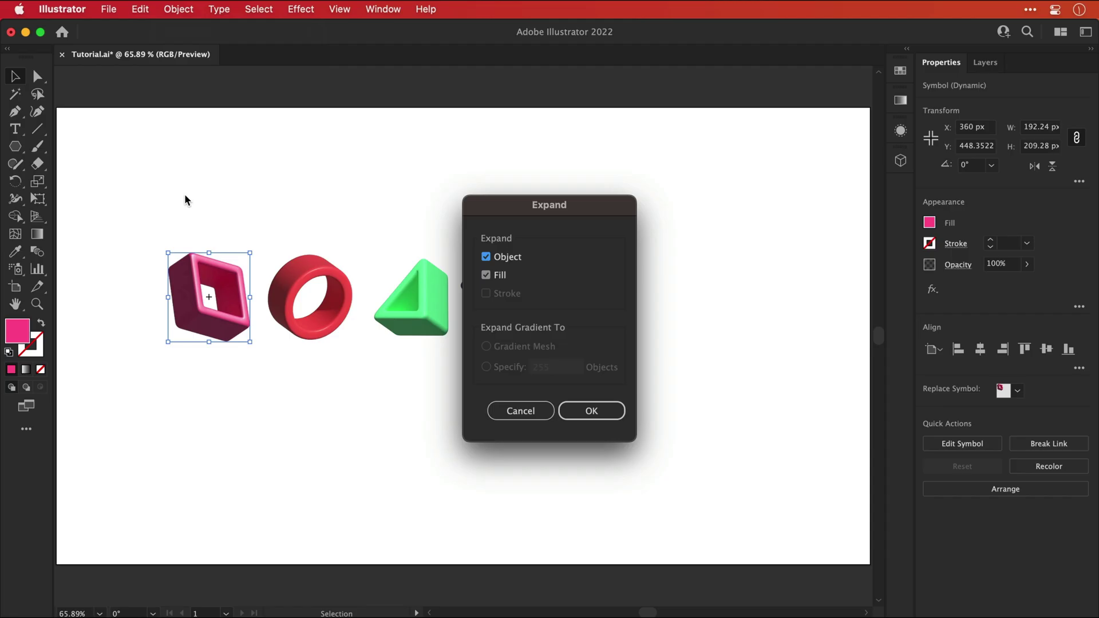
key("Return")
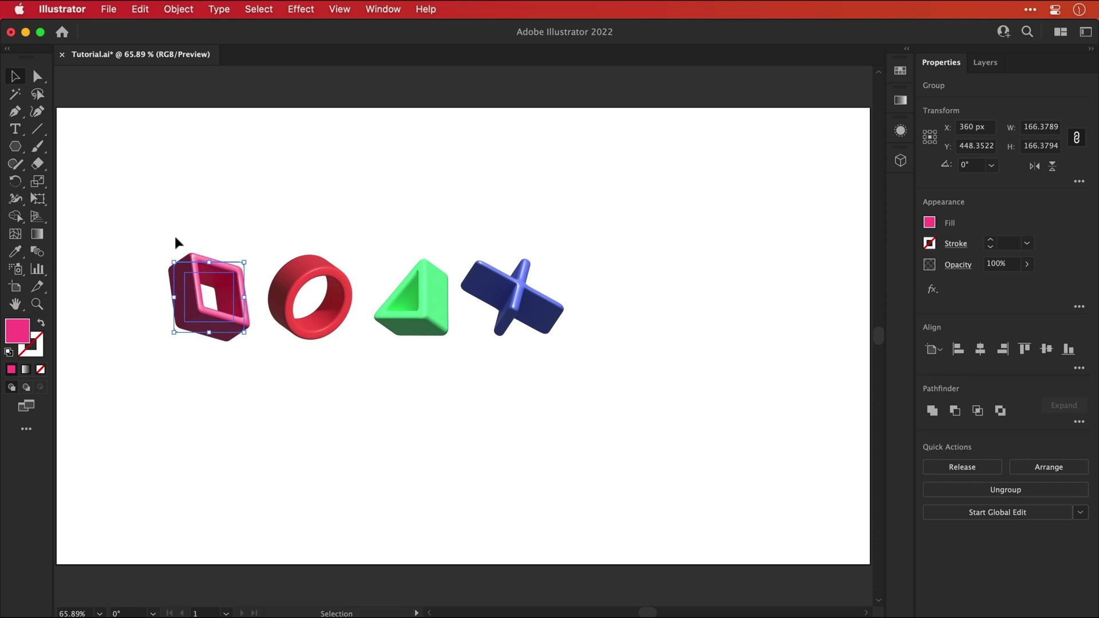
left_click_drag(175, 263, 111, 183)
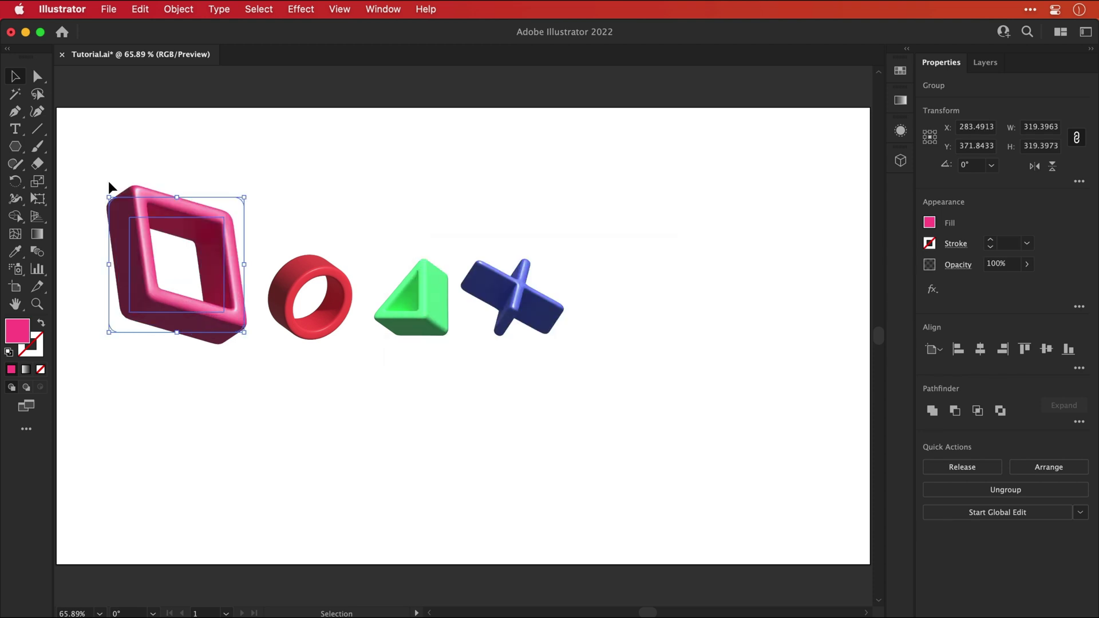
key("super")
key("super+z")
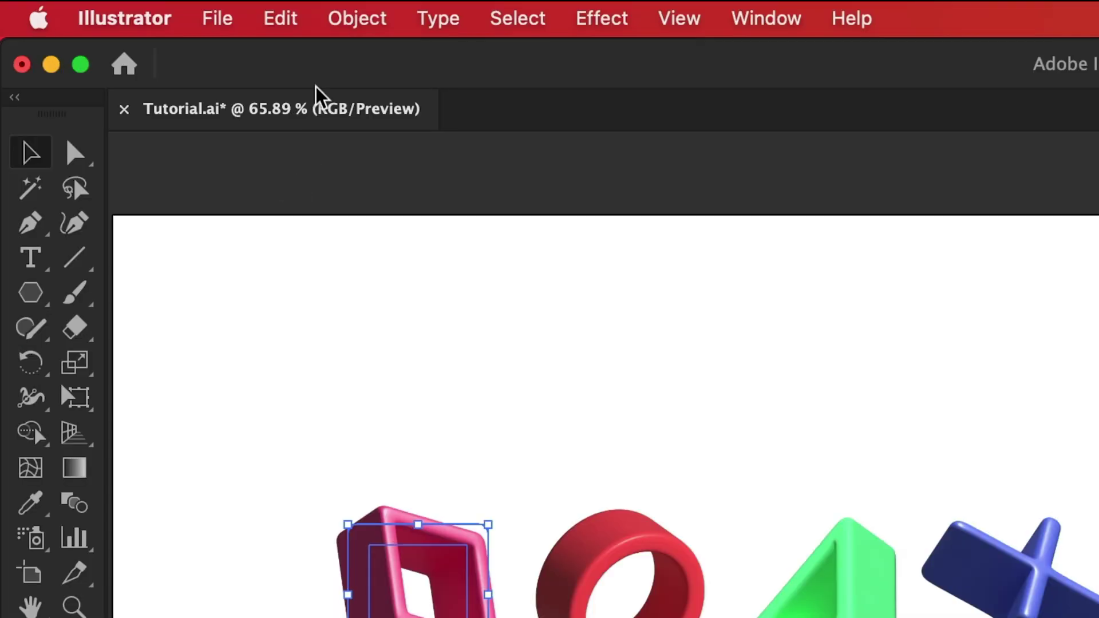
Step: Expand the pink square's appearance into plain artwork and keep it at its earlier size
left_click(172, 10)
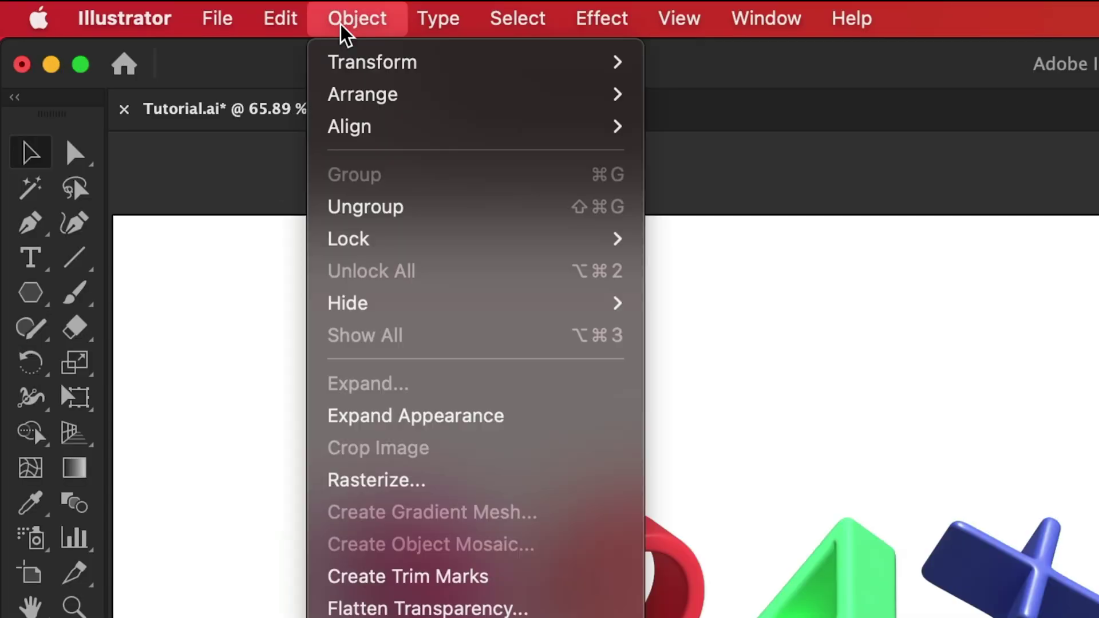
left_click(325, 414)
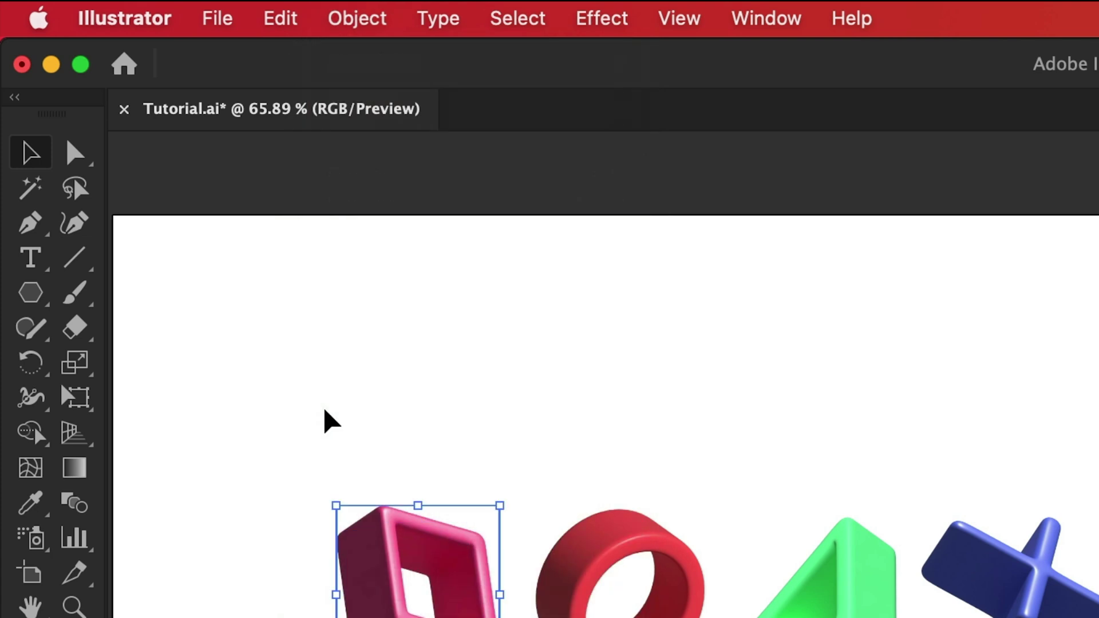
left_click_drag(336, 506, 286, 351)
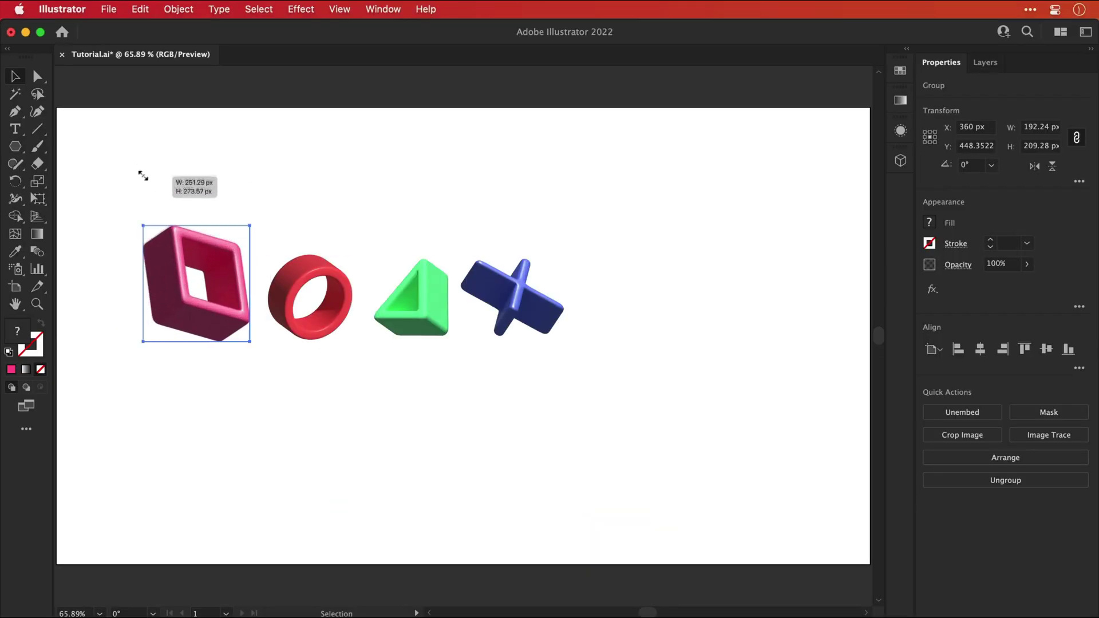
left_click_drag(143, 176, 140, 173)
Step: Expand the red ring symbol and its appearance into plain artwork
left_click(285, 249)
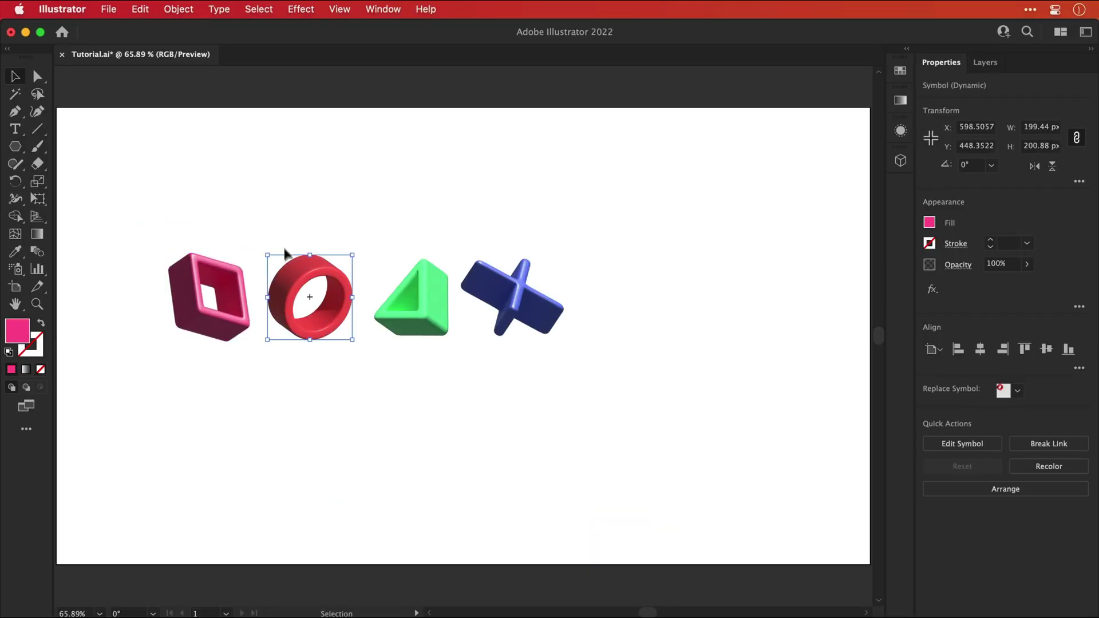
left_click(179, 9)
left_click(185, 187)
left_click(179, 9)
left_click(179, 207)
Step: Expand the green triangle symbol and its appearance into plain artwork
left_click(421, 306)
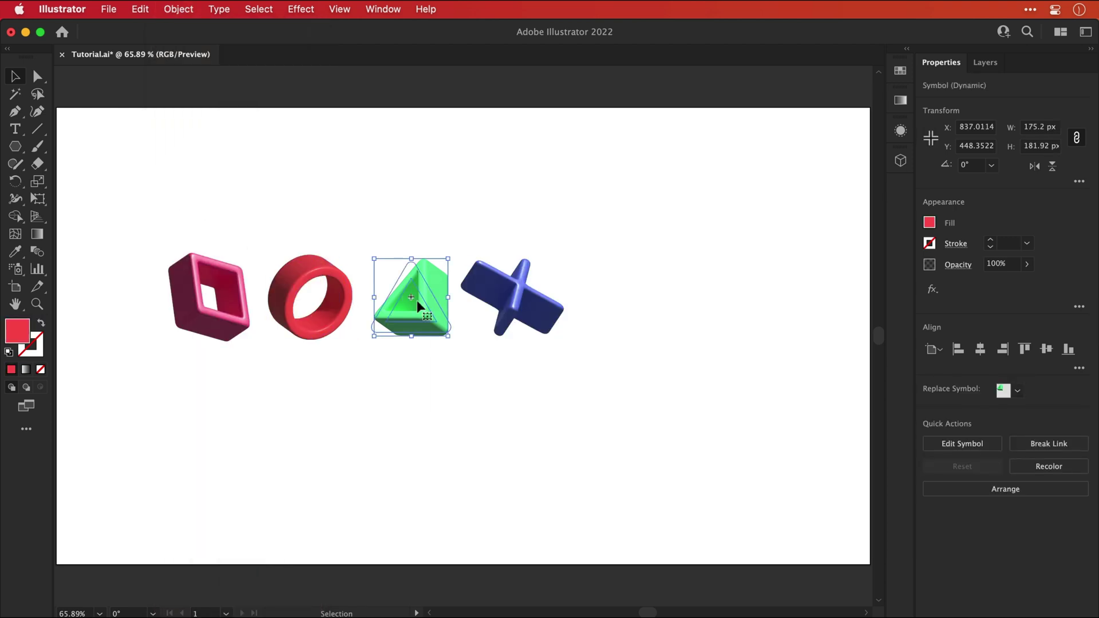
left_click(179, 9)
left_click(183, 191)
key("Return")
left_click(178, 9)
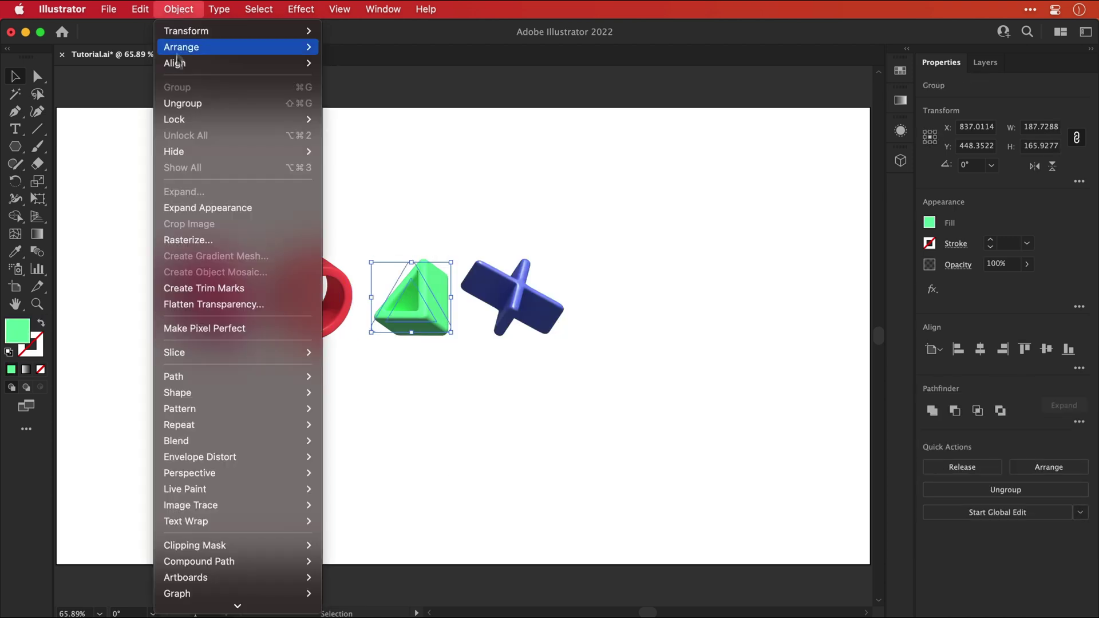
left_click(218, 208)
Step: Expand the blue cross symbol and its appearance, then select all four icons
left_click(493, 275)
left_click(178, 9)
left_click(184, 192)
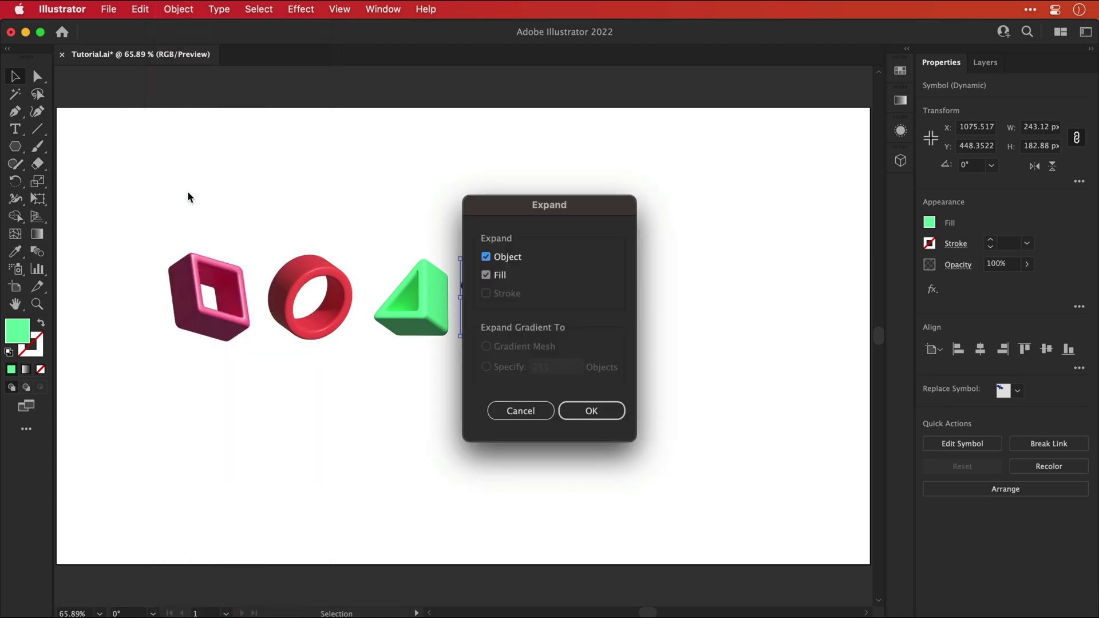
key("Return")
left_click(179, 9)
left_click(186, 207)
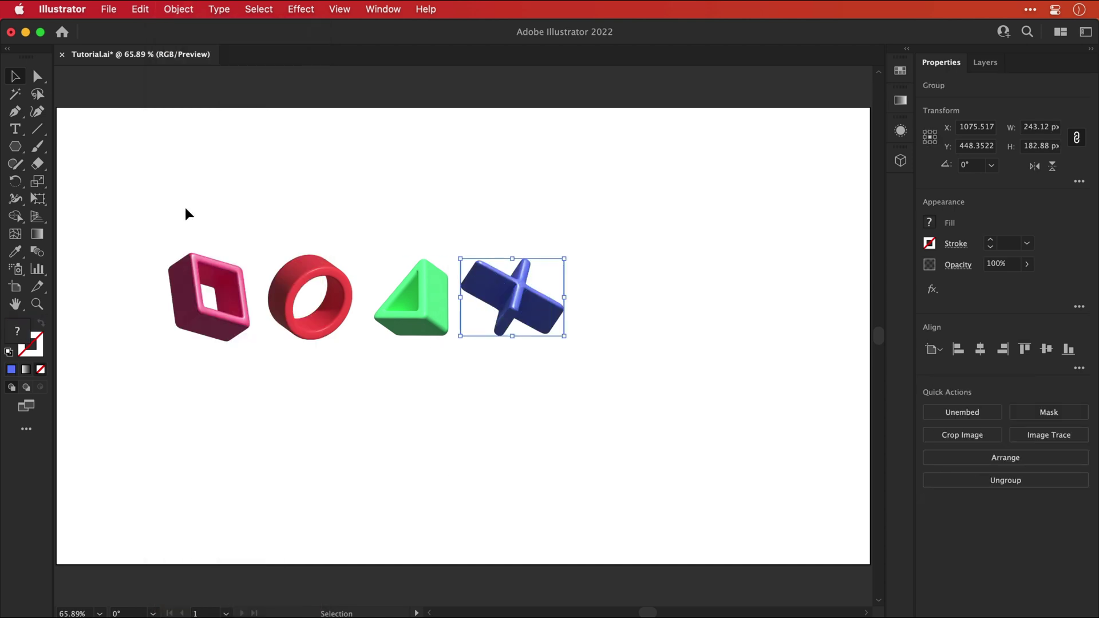
left_click_drag(185, 209, 184, 312)
Step: Move the green triangle and blue cross below the red ring to form a column
left_click(207, 280)
left_click_drag(218, 273, 171, 350)
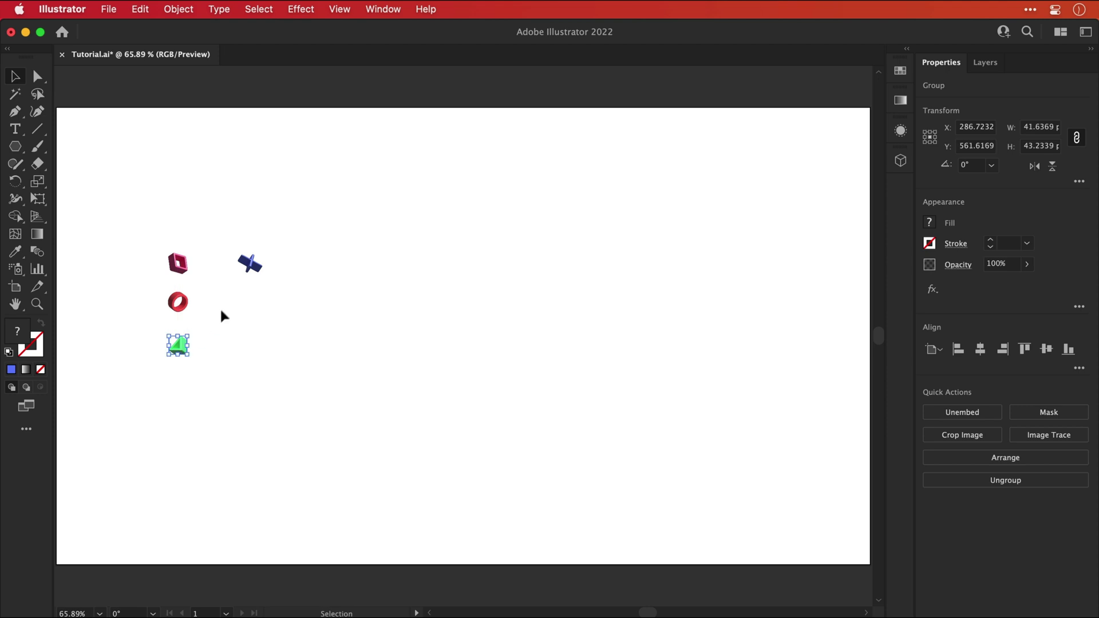
left_click_drag(252, 274, 185, 393)
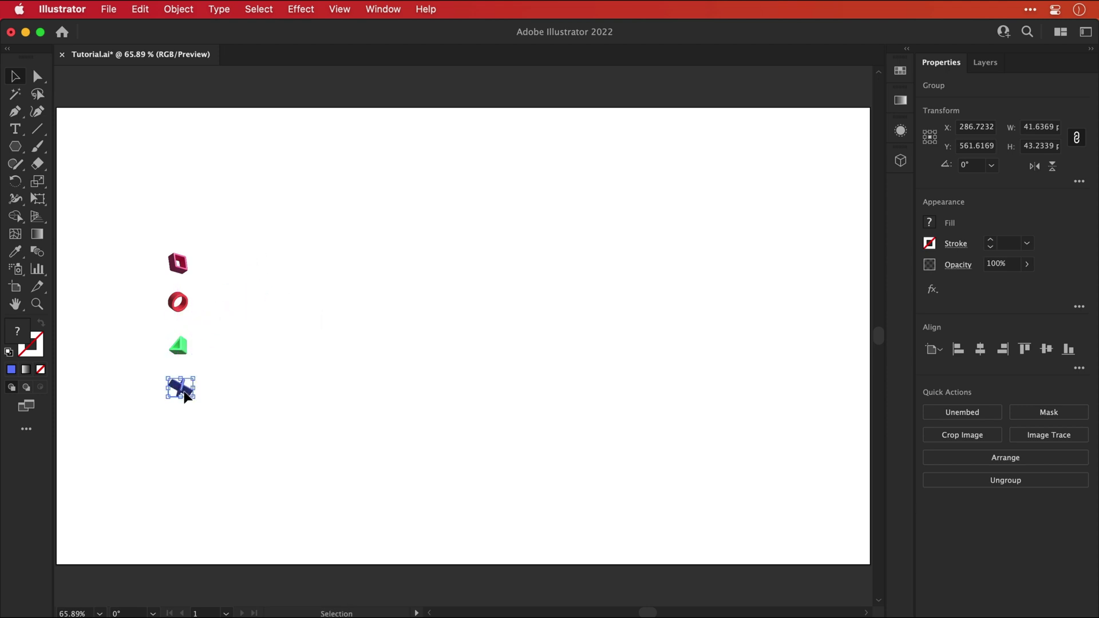
Step: Centre the four icons horizontally and distribute them evenly by vertical centre
left_click_drag(161, 248, 207, 410)
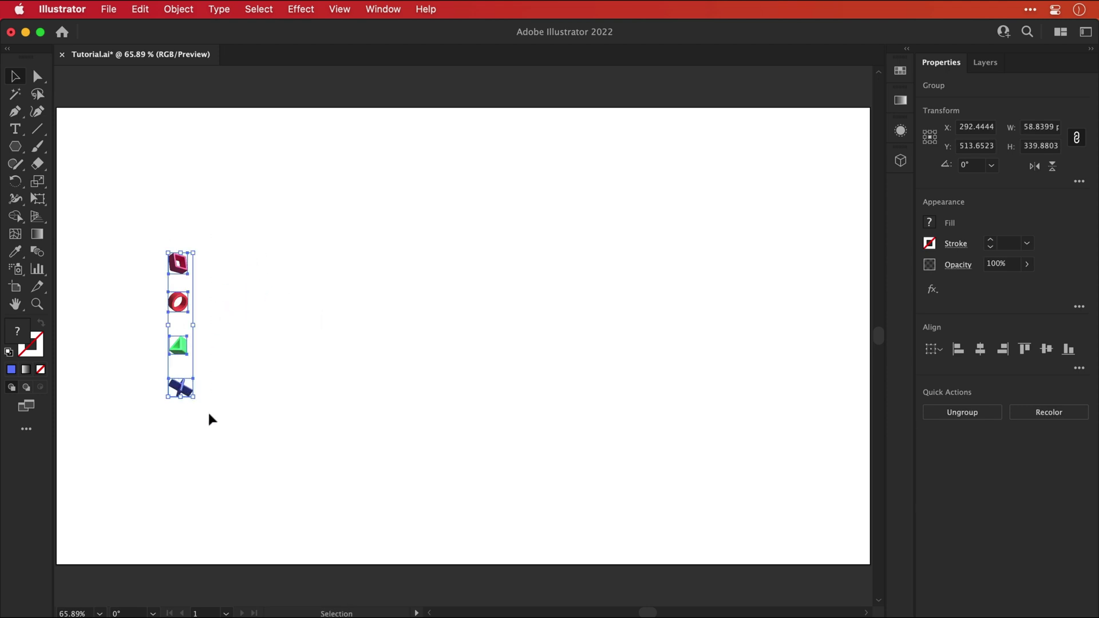
left_click(980, 348)
left_click(1079, 368)
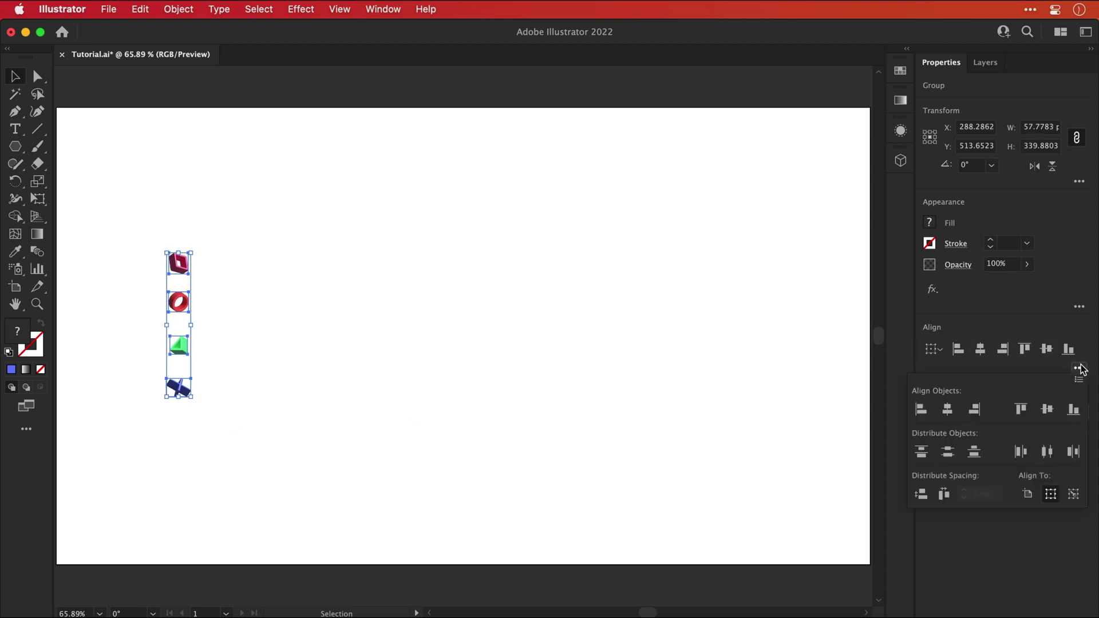
left_click(948, 452)
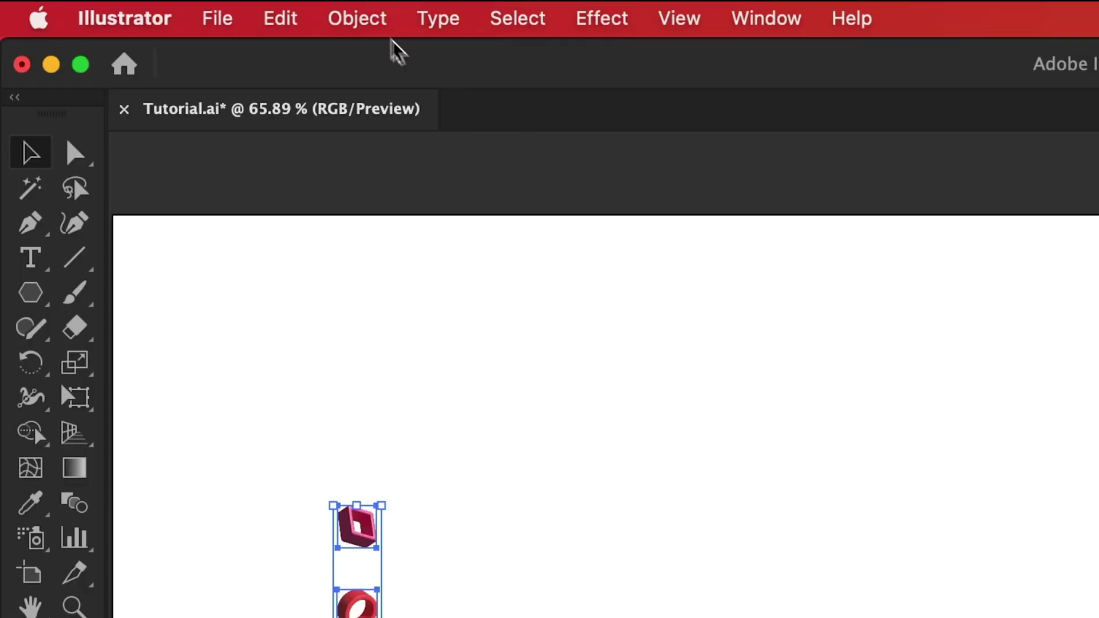
Step: Make a new pattern from the icon column and dismiss the pattern notice
left_click(182, 9)
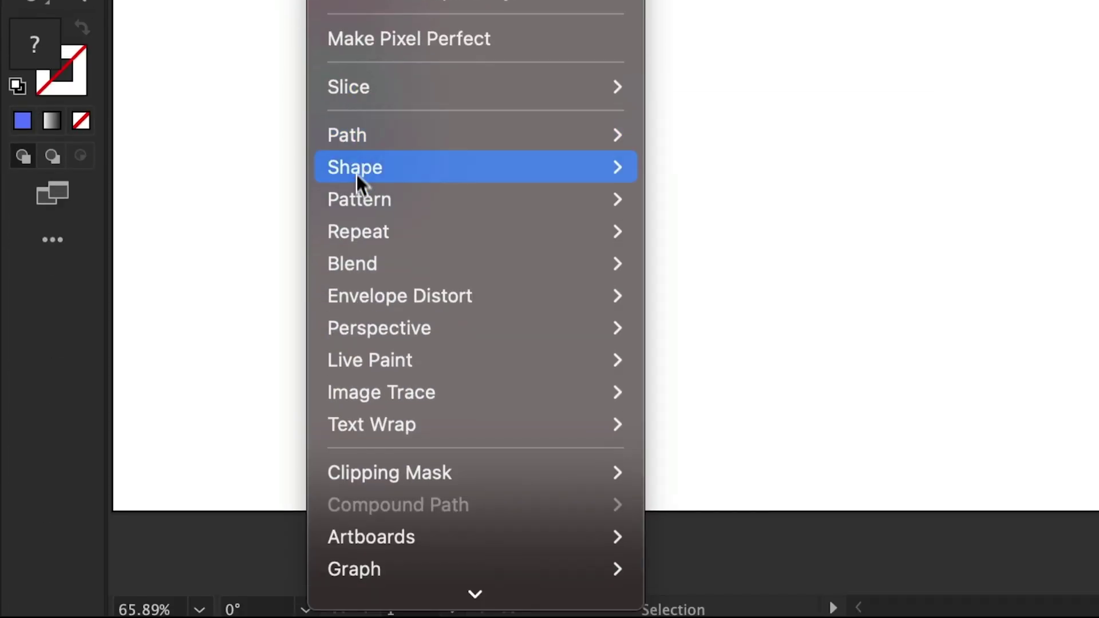
mouse_move(355, 205)
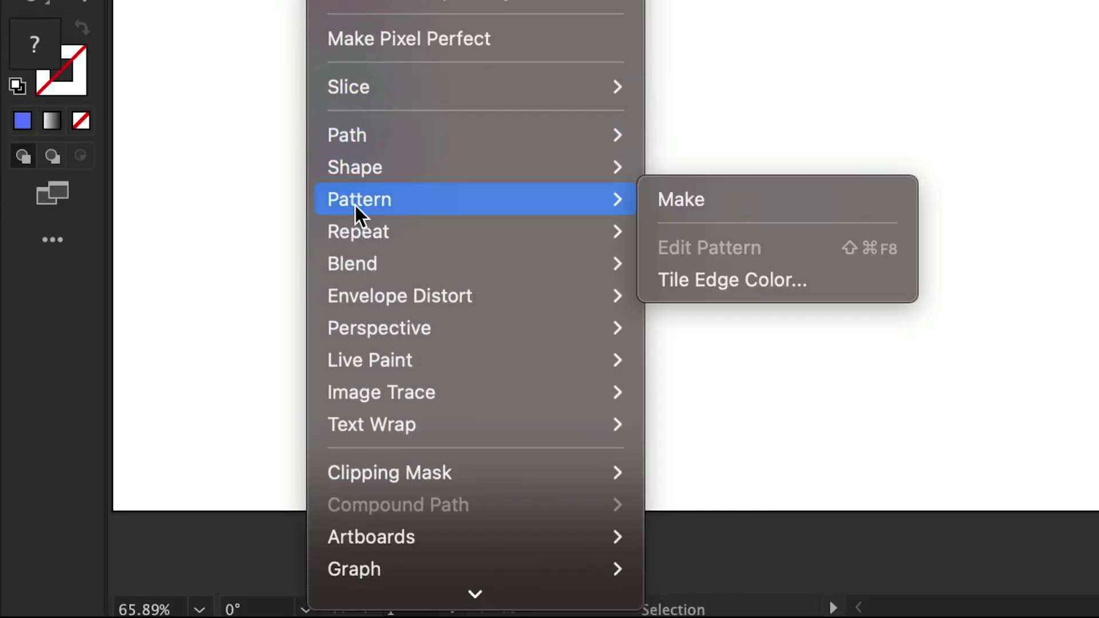
left_click(678, 201)
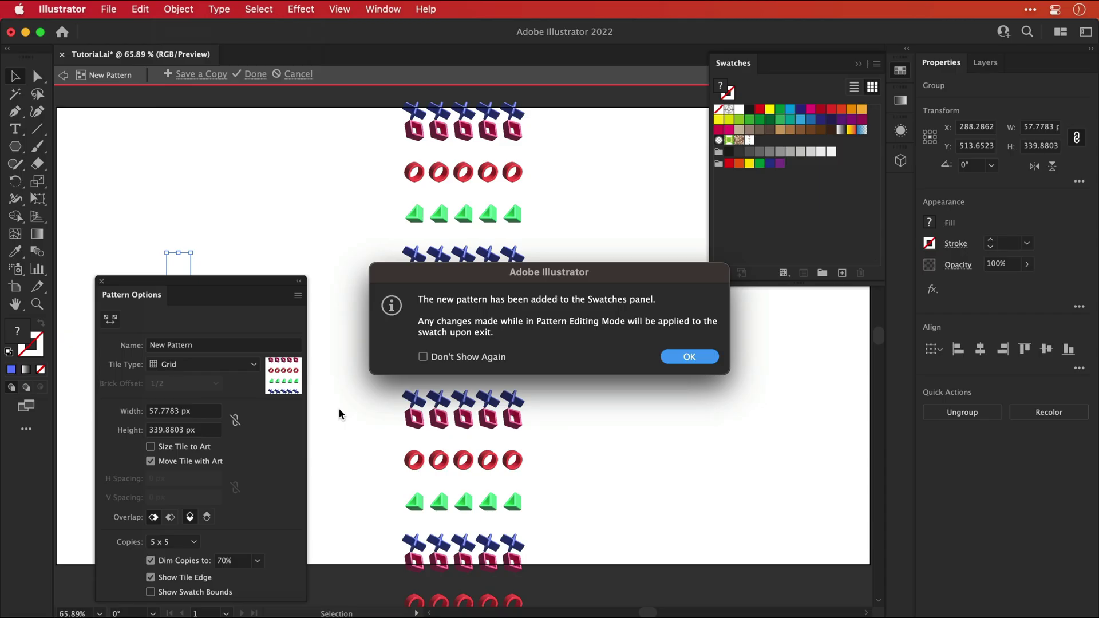
left_click(689, 358)
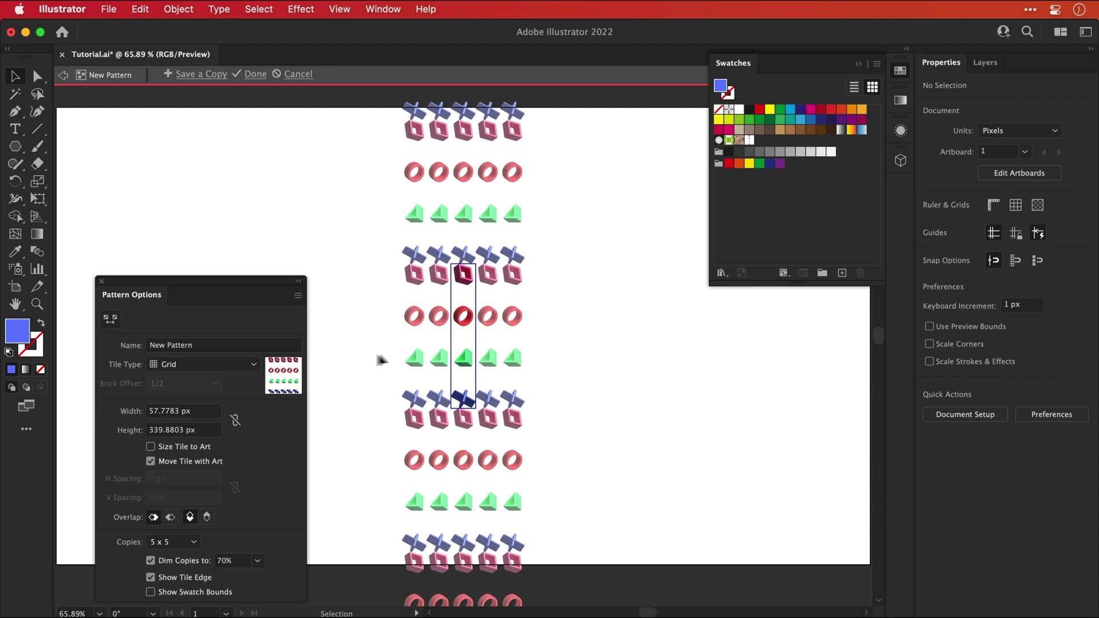
Step: Set the pattern tile type to Brick by Column with a 1/2 brick offset
left_click(239, 365)
left_click(240, 396)
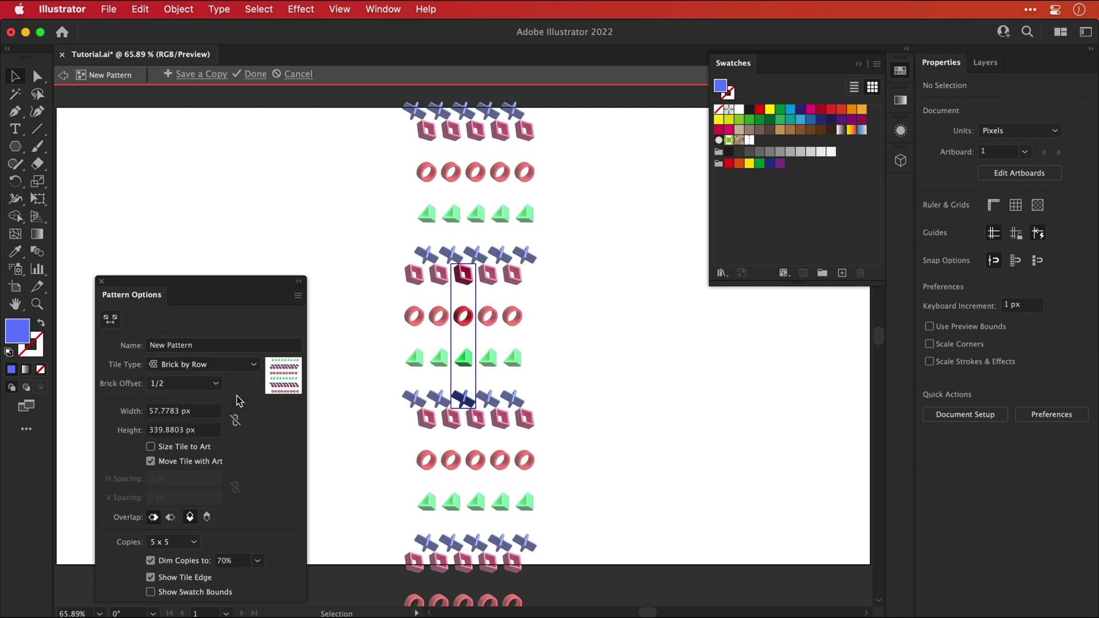
left_click(239, 365)
left_click(235, 413)
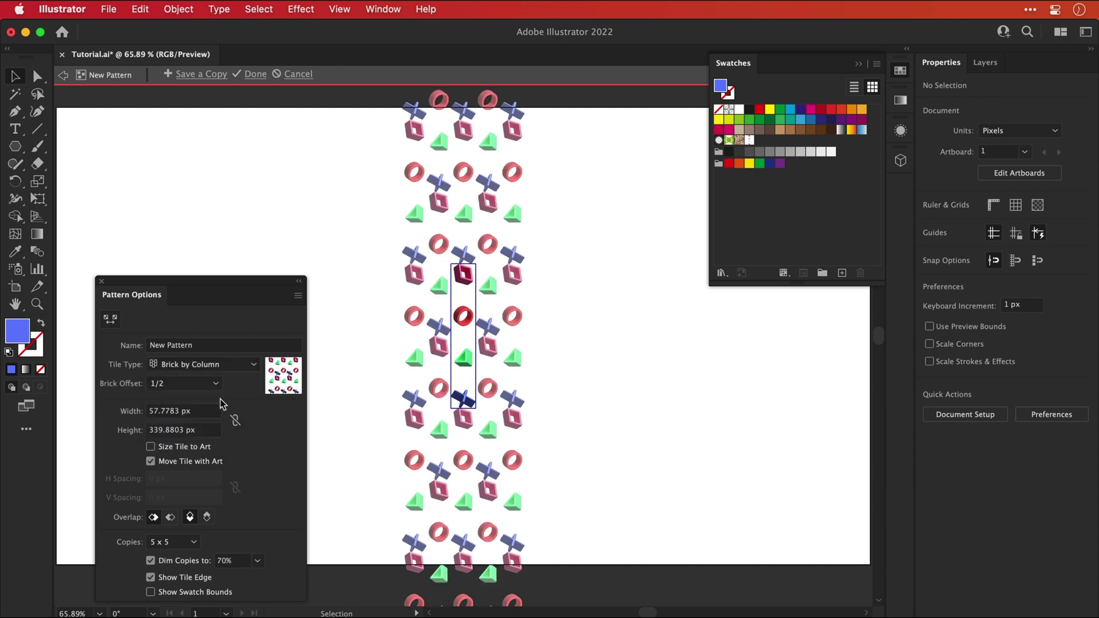
left_click(204, 388)
left_click(198, 445)
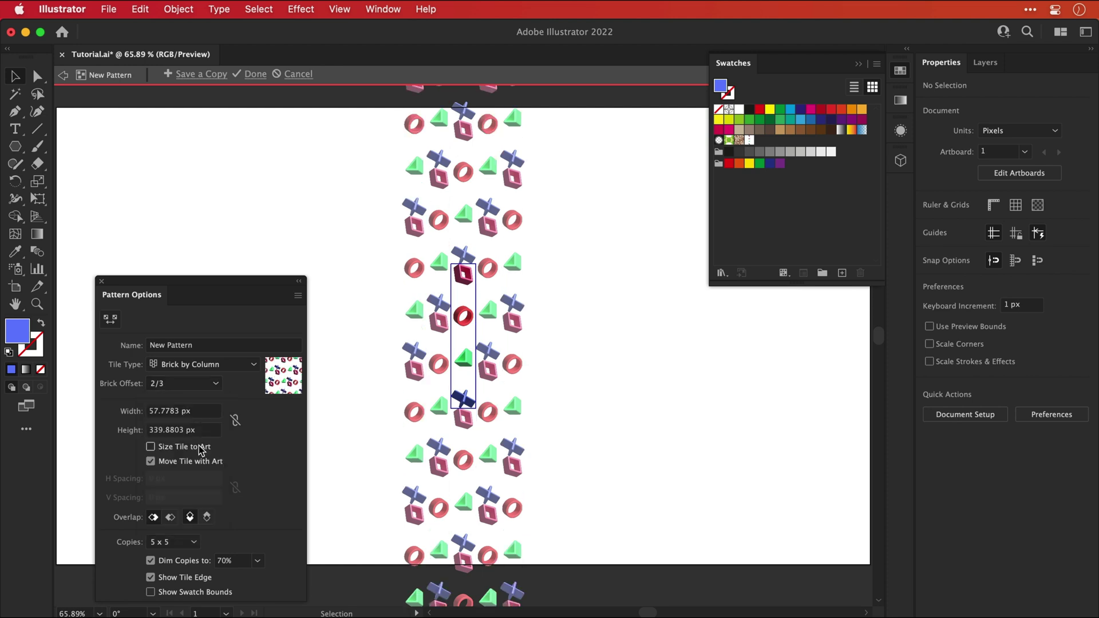
left_click(205, 387)
left_click(204, 463)
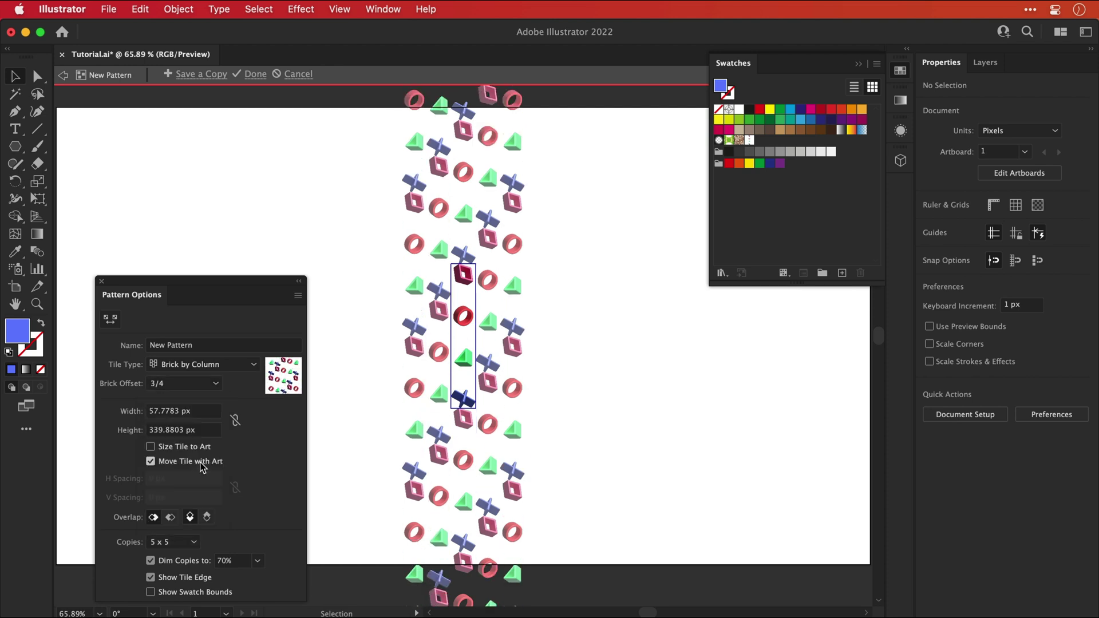
left_click(205, 387)
left_click(203, 436)
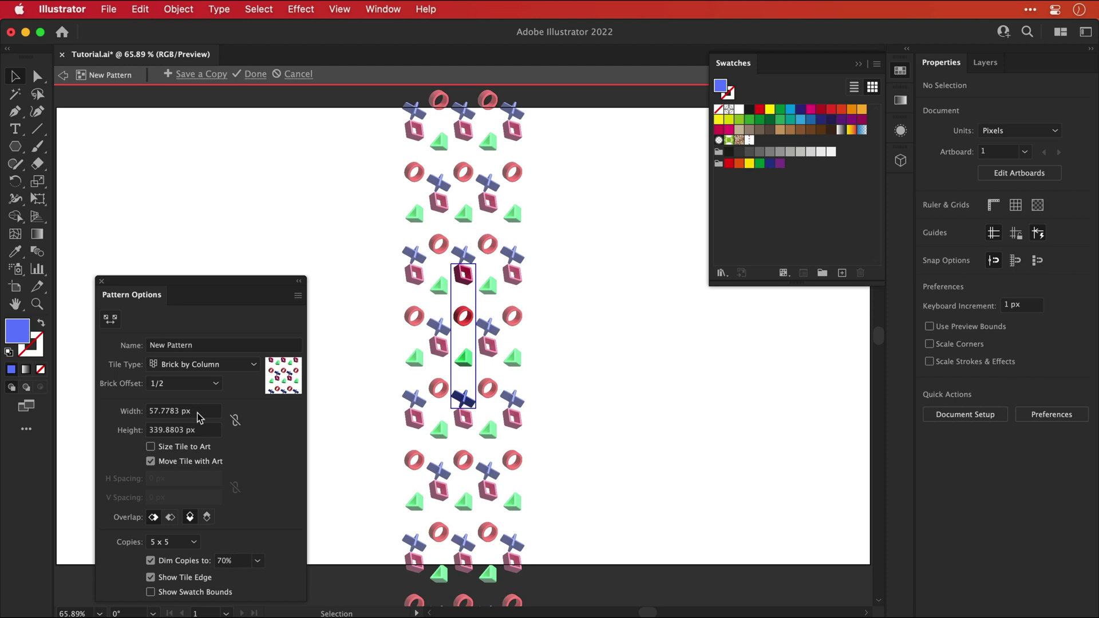
Step: Set the tile to 110 × 400 px and preview 9 x 9 copies
left_click(189, 411)
type("120")
key("Return")
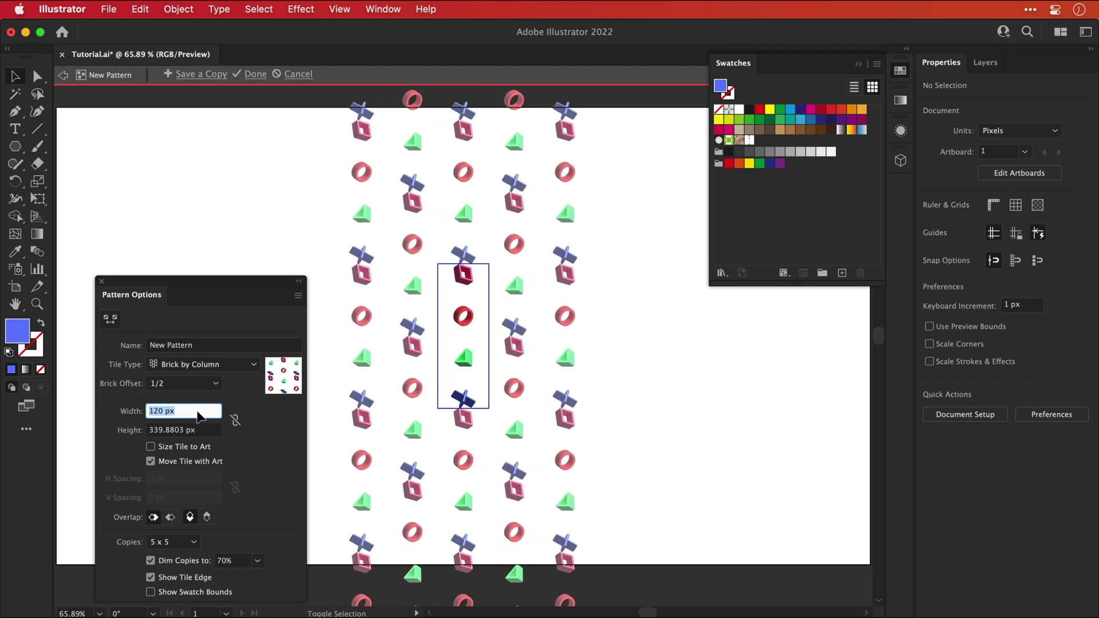
key("shift+Down")
key("shift+Down")
left_click(194, 432)
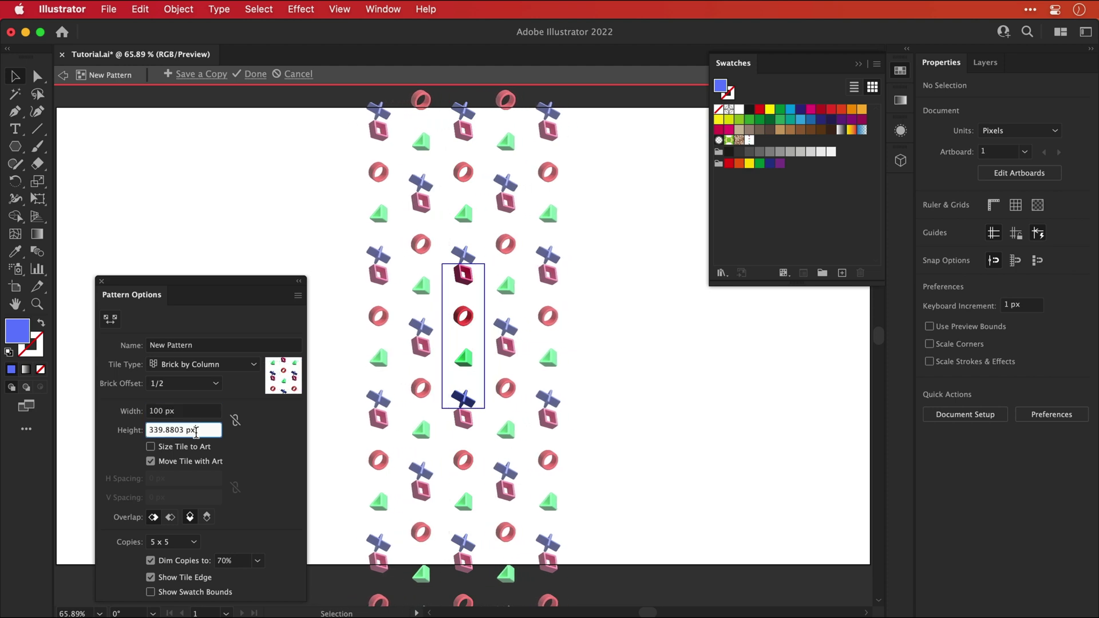
type("390")
key("Return")
key("shift+Up")
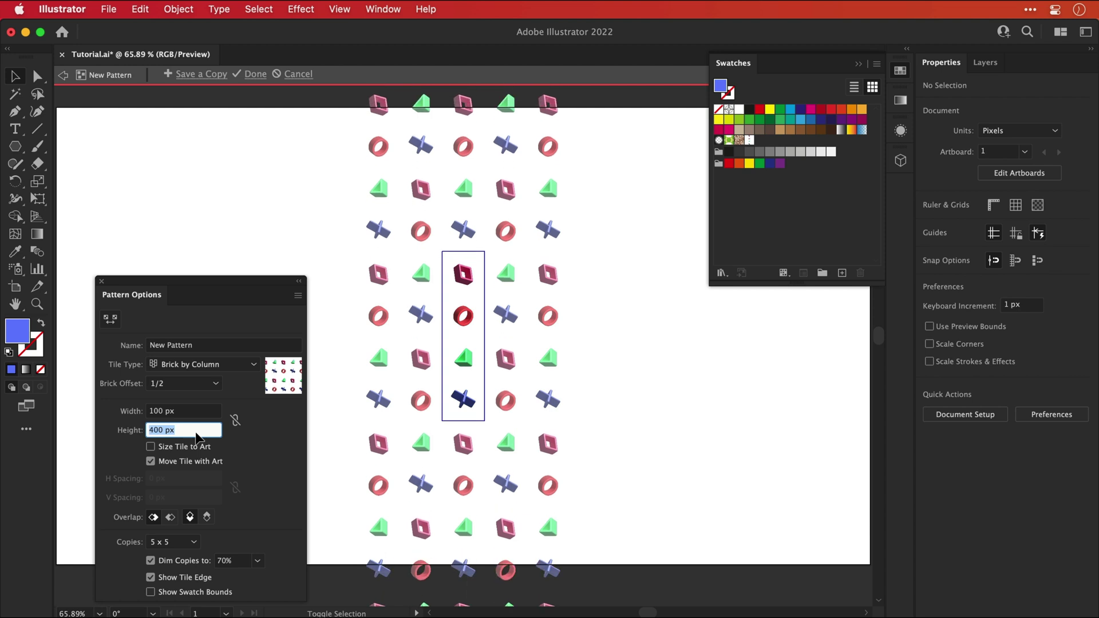
left_click(195, 412)
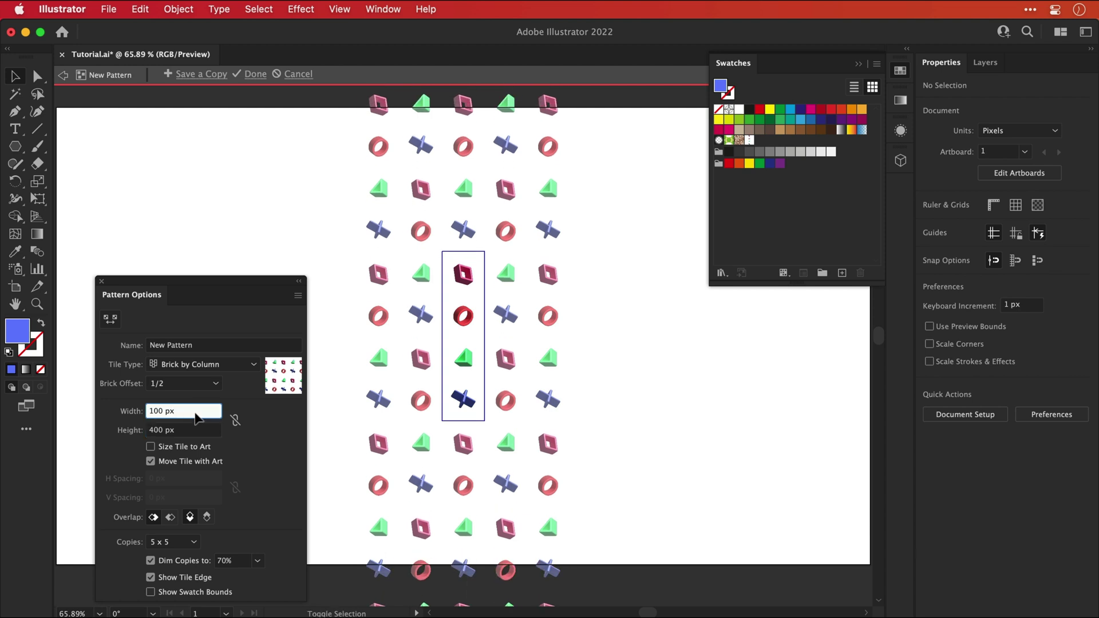
key("shift+Up")
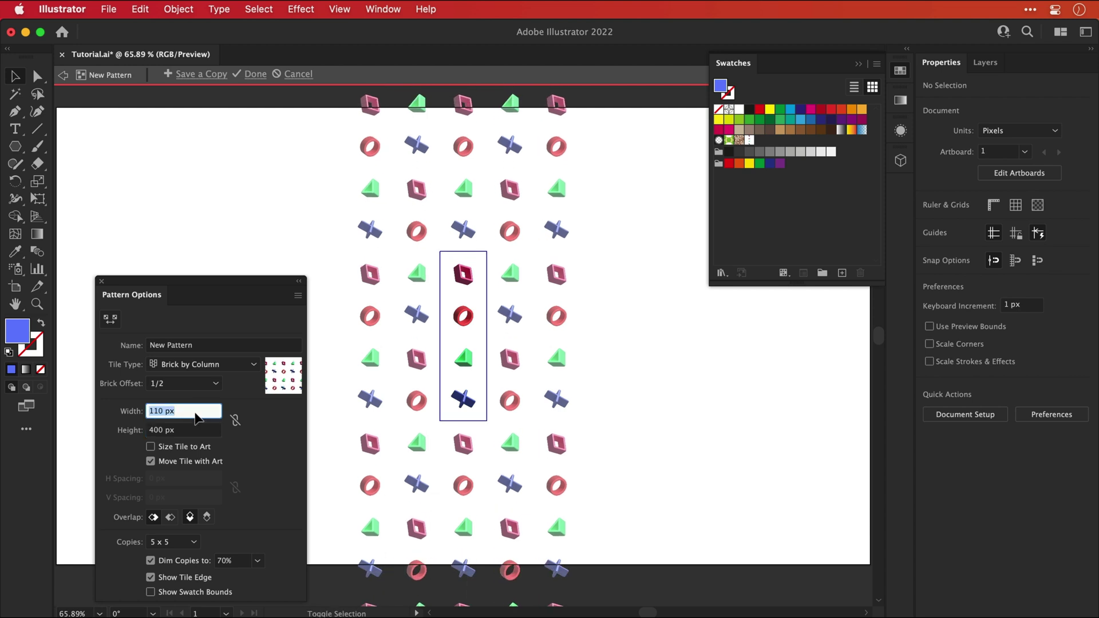
left_click(186, 544)
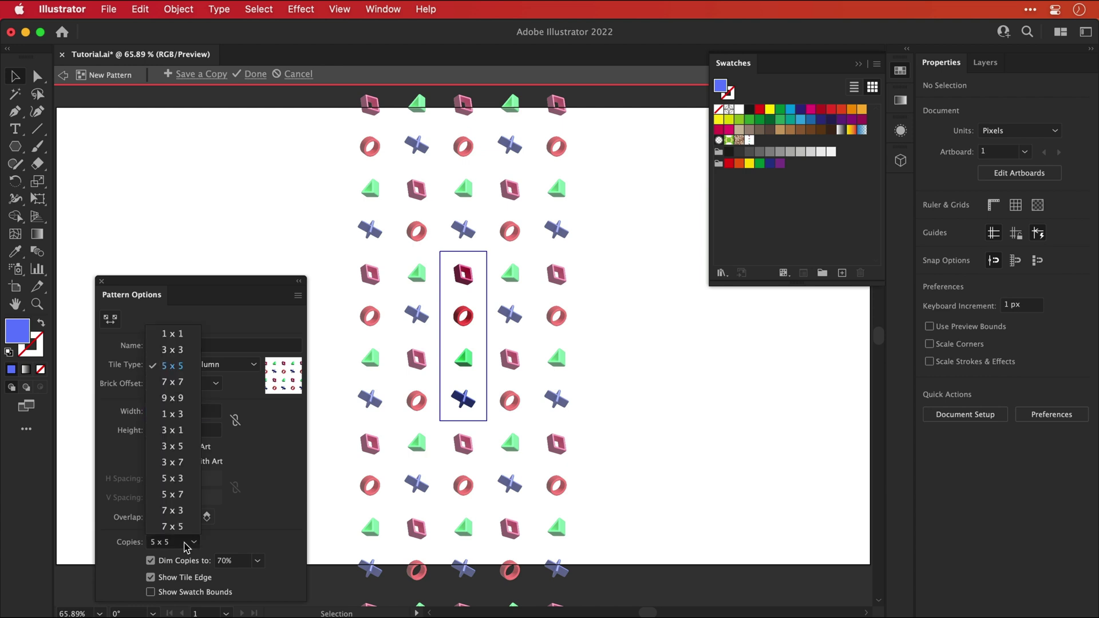
left_click(182, 399)
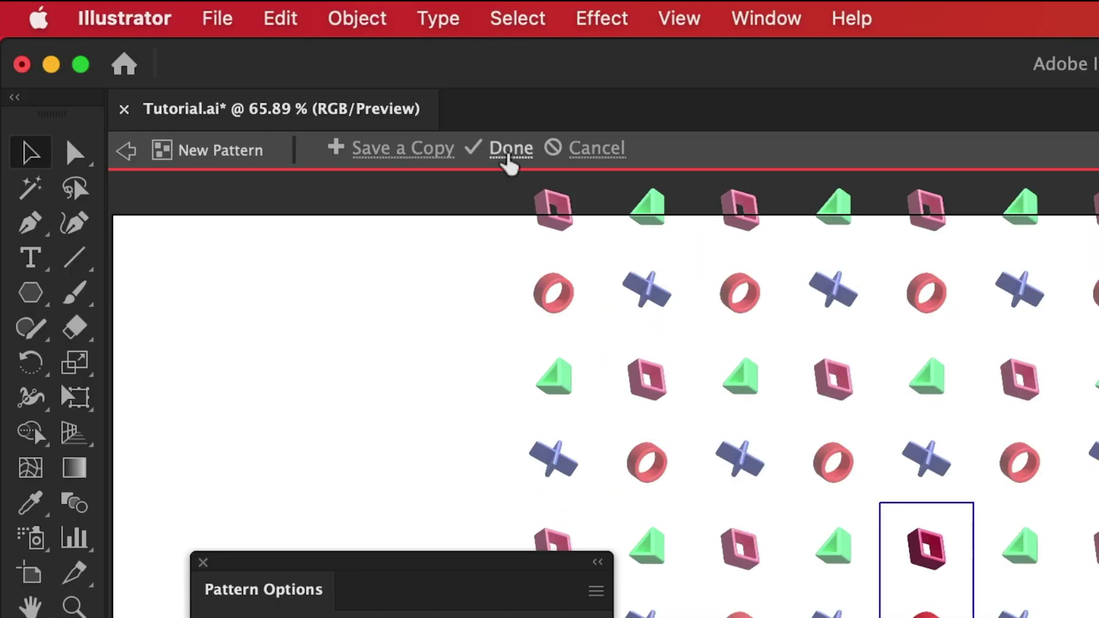
Step: Save the pattern, draw a large rectangle filled with it, and trim its bottom row
left_click(509, 150)
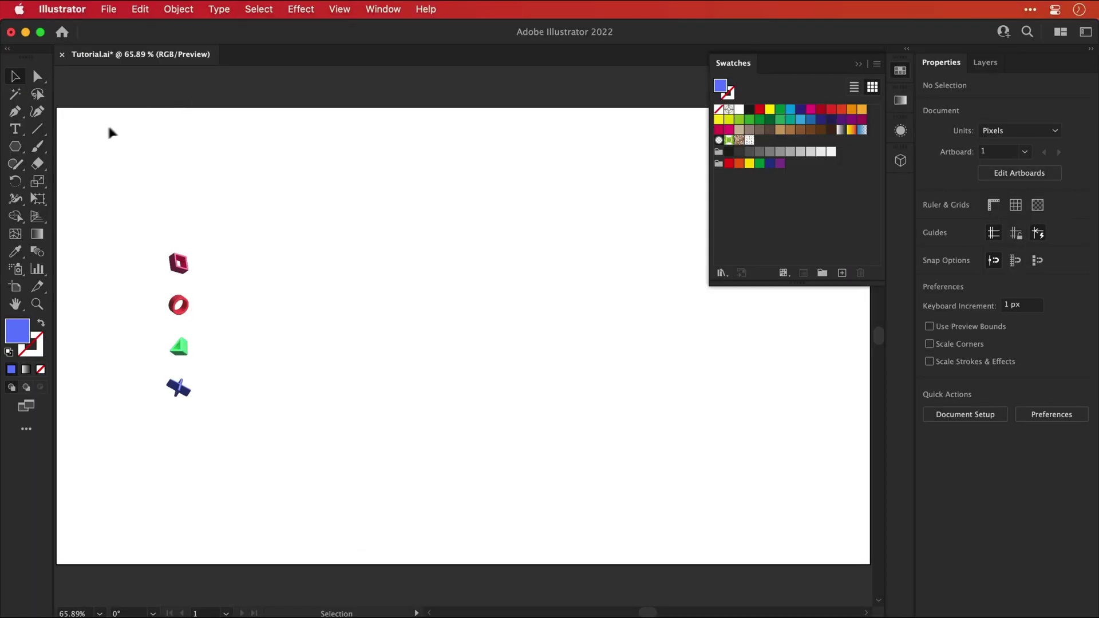
left_click(30, 293)
left_click(44, 150)
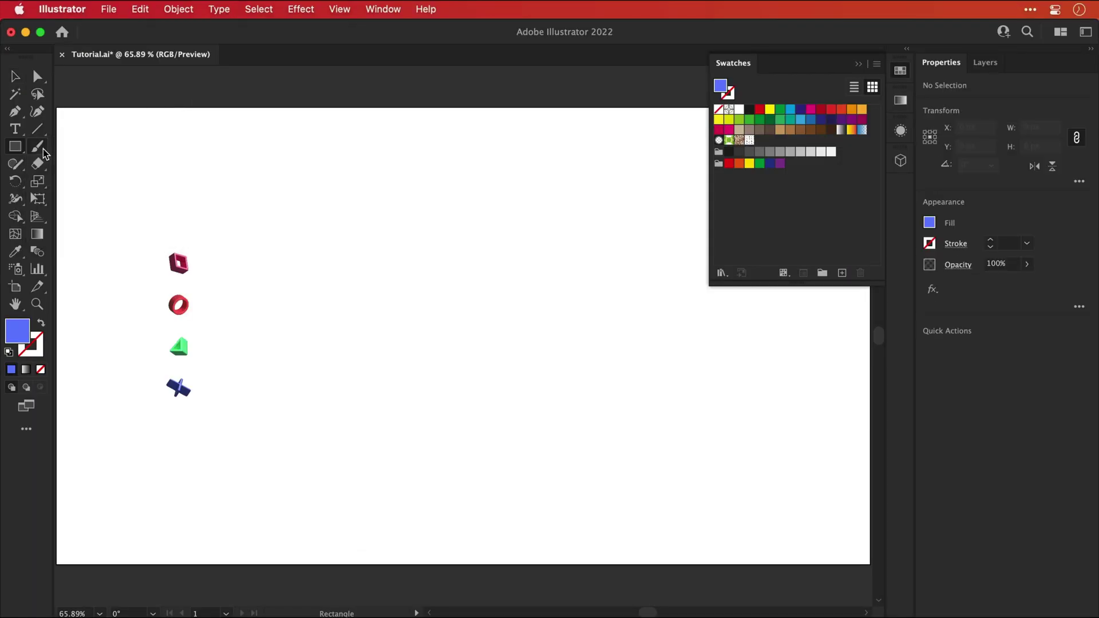
mouse_move(256, 157)
left_mouse_down()
mouse_move(476, 370)
mouse_move(686, 506)
left_mouse_up()
key("v")
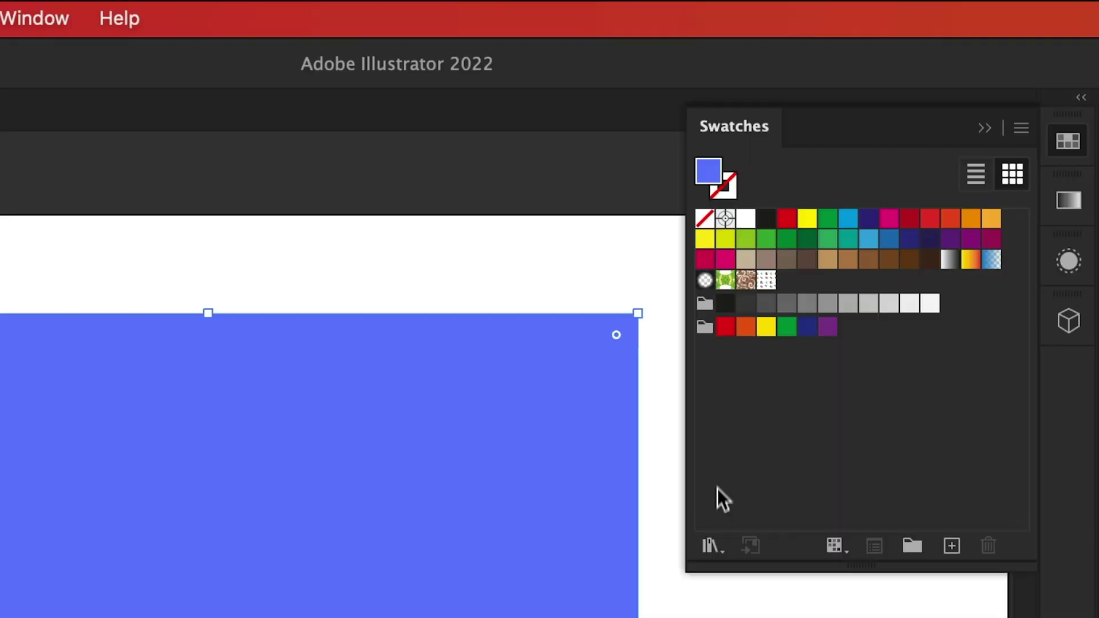
left_click(748, 142)
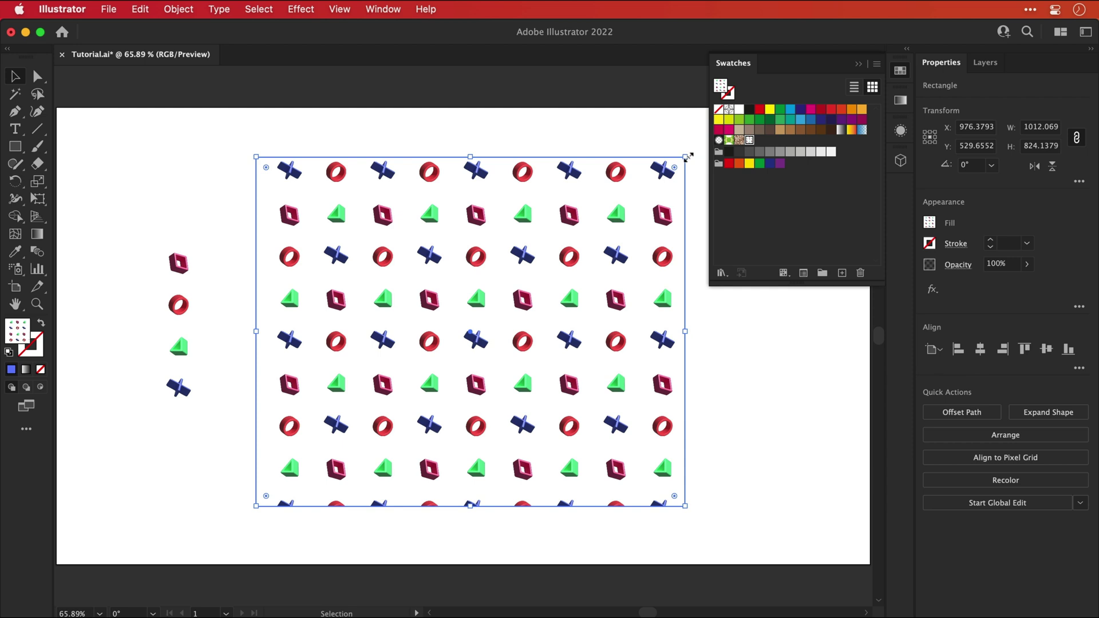
left_click_drag(688, 157, 648, 151)
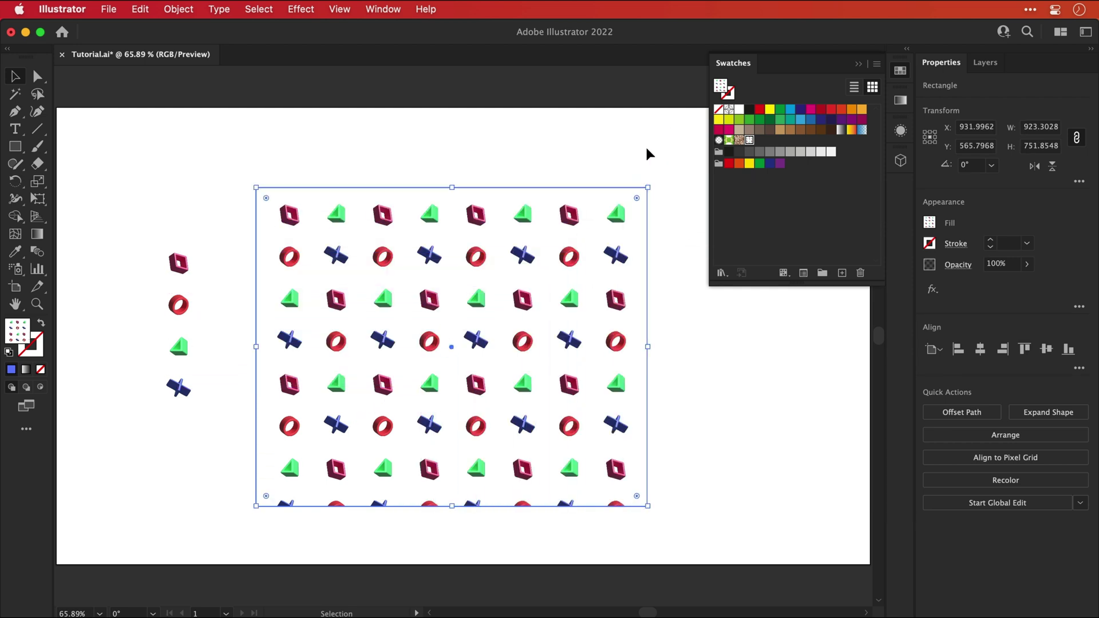
left_click_drag(451, 506, 453, 493)
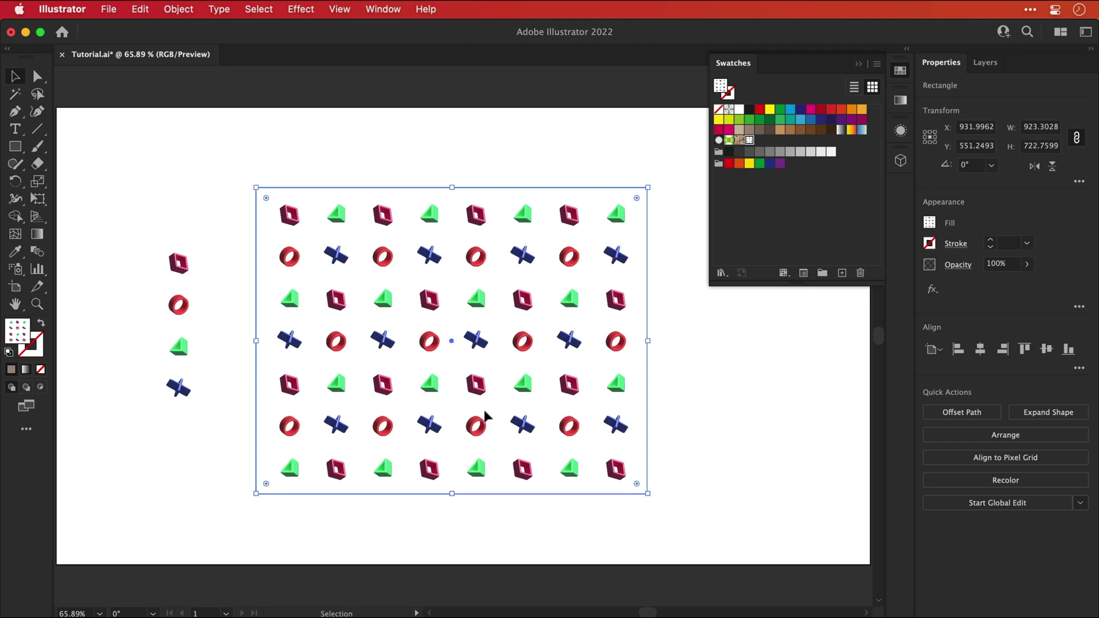
mouse_move(480, 417)
left_mouse_down()
mouse_move(450, 411)
mouse_move(514, 430)
mouse_move(456, 408)
mouse_move(498, 428)
left_mouse_up()
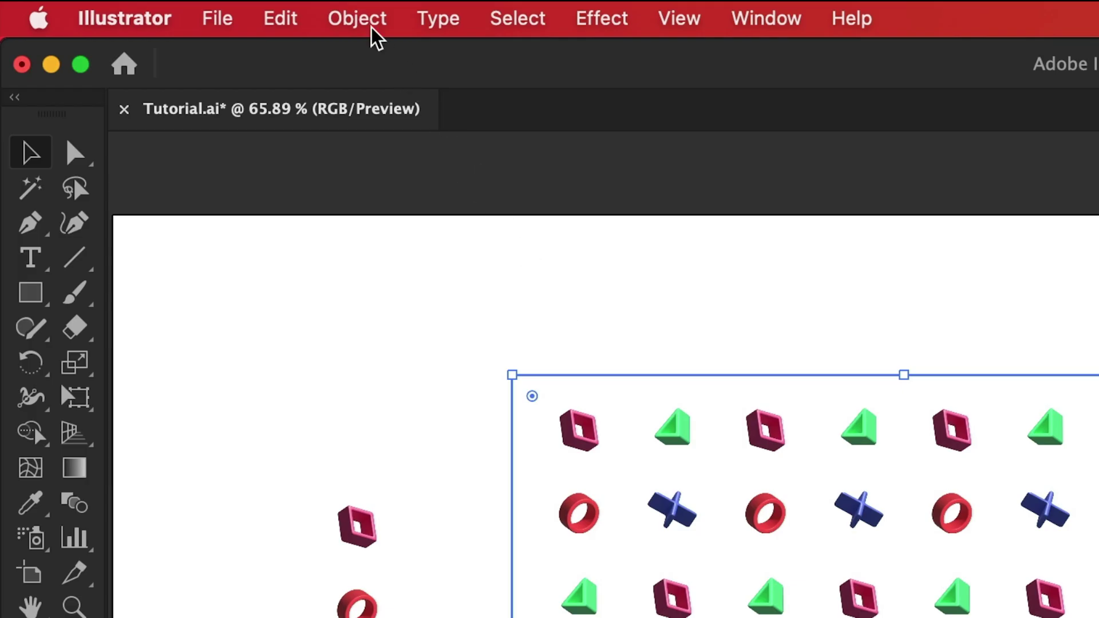
Step: Expand the pattern fill into a group, scale it down and nudge it up-right
left_click(373, 25)
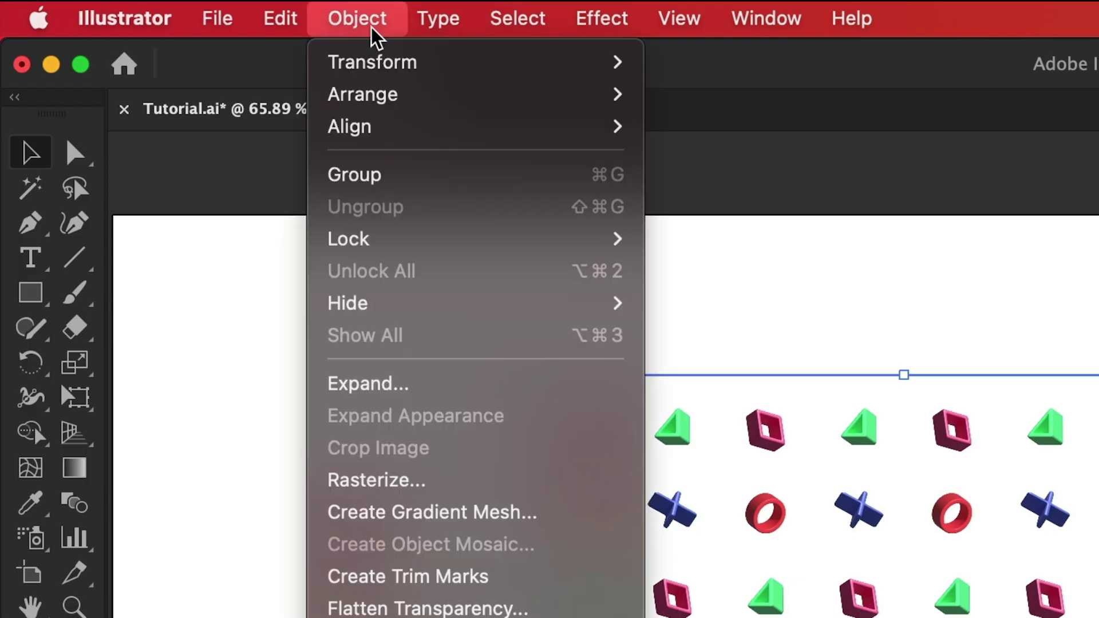
left_click(368, 392)
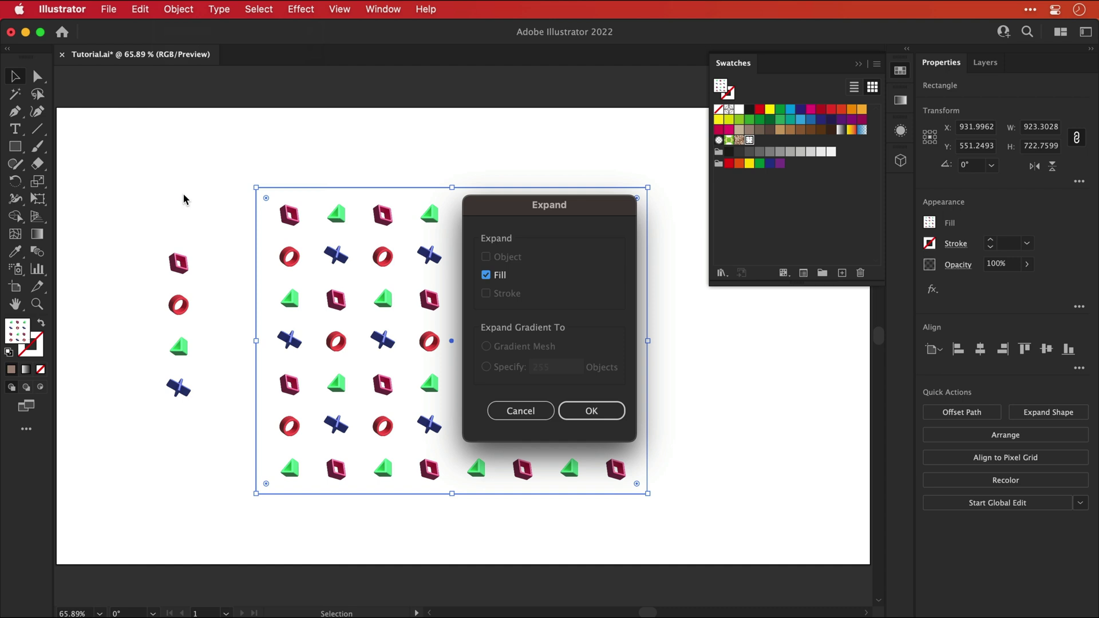
key("Return")
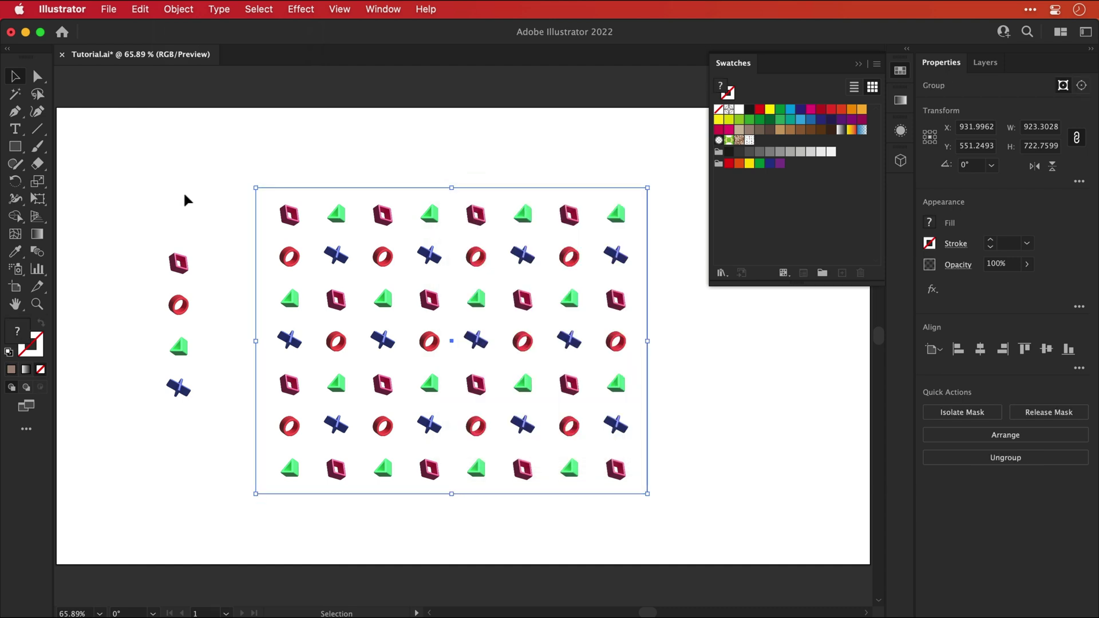
left_click_drag(255, 188, 277, 204)
mouse_move(442, 349)
left_mouse_down()
mouse_move(466, 305)
mouse_move(473, 335)
mouse_move(448, 343)
left_mouse_up()
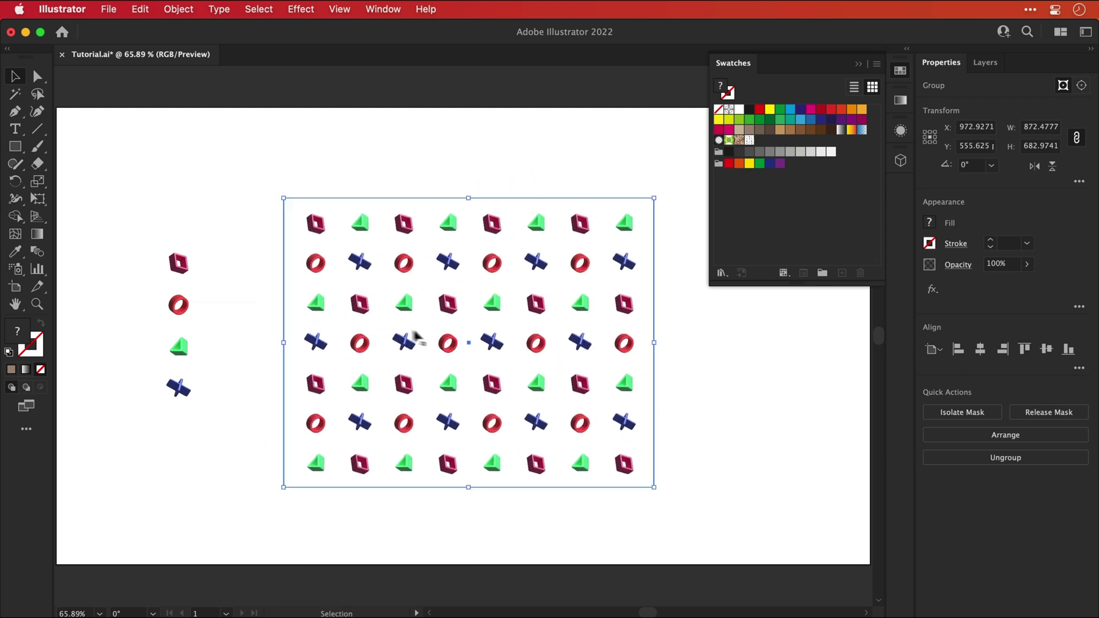
Step: Delete the four original icons on the left
key("a")
left_click_drag(139, 230, 211, 415)
key("Delete")
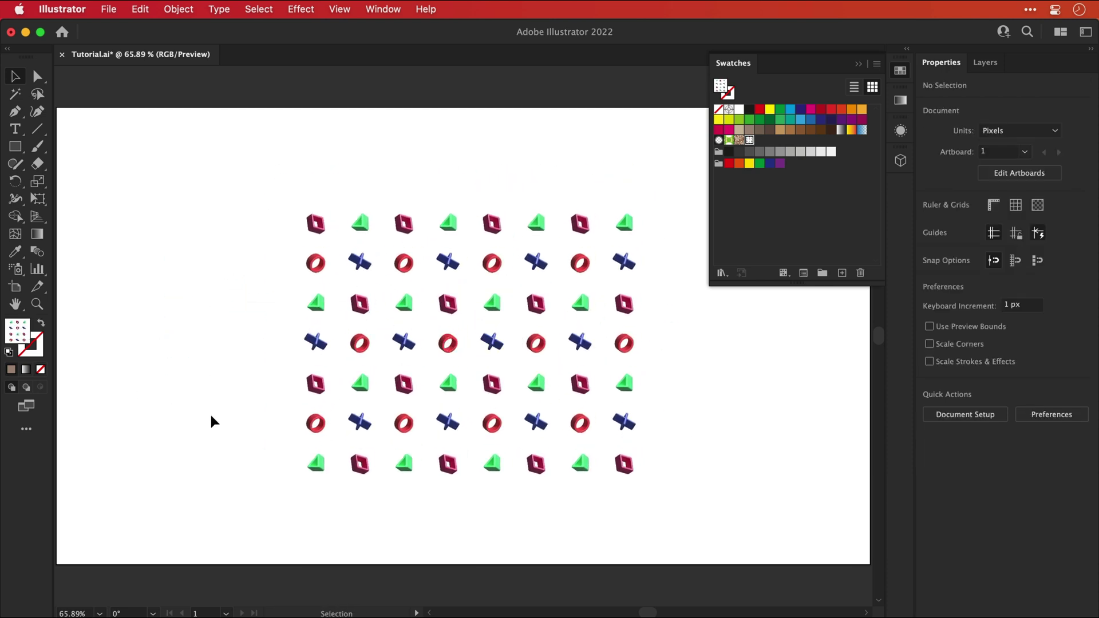
Step: Create a 1920 × 1080 px rectangle filled with dark grey #111111
left_click(20, 147)
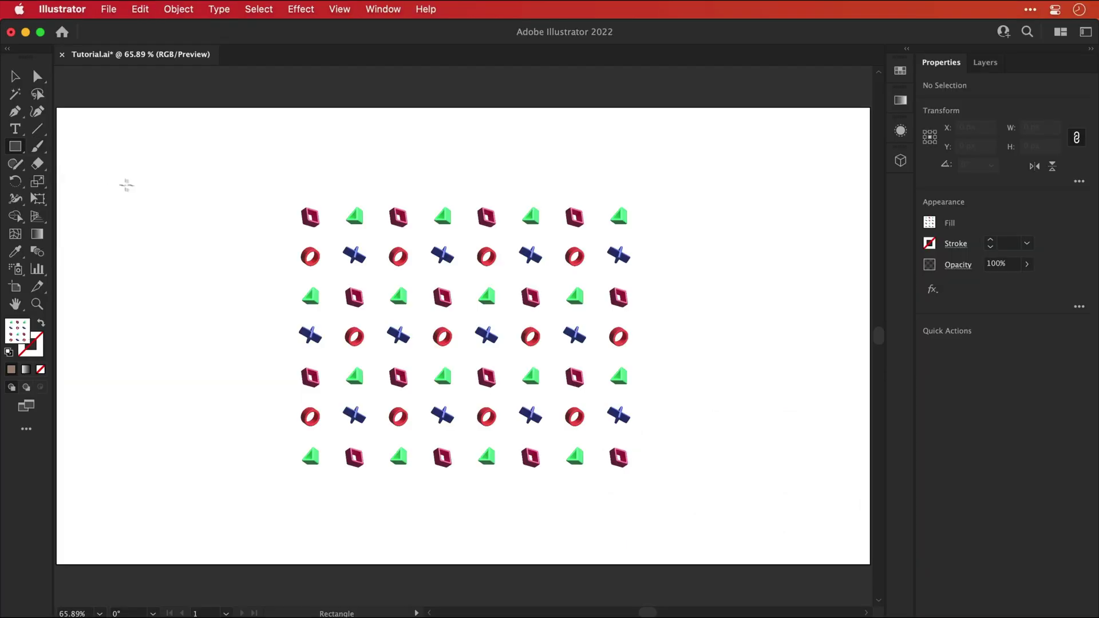
left_click(326, 396)
type("1920")
key("Tab")
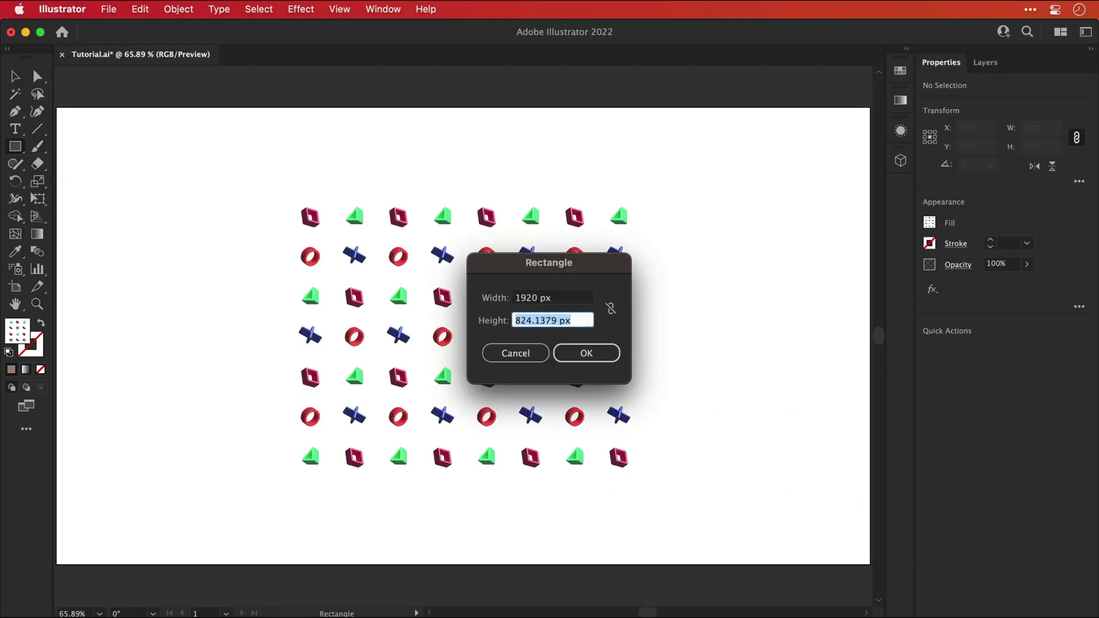
type("1080")
key("Return")
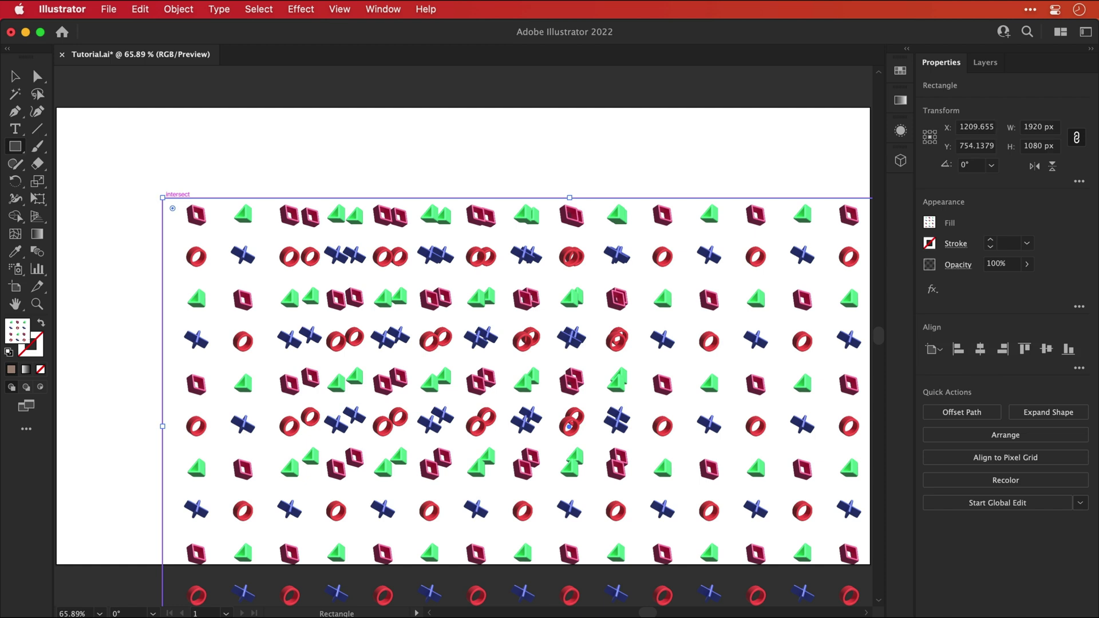
key("v")
double_click(17, 331)
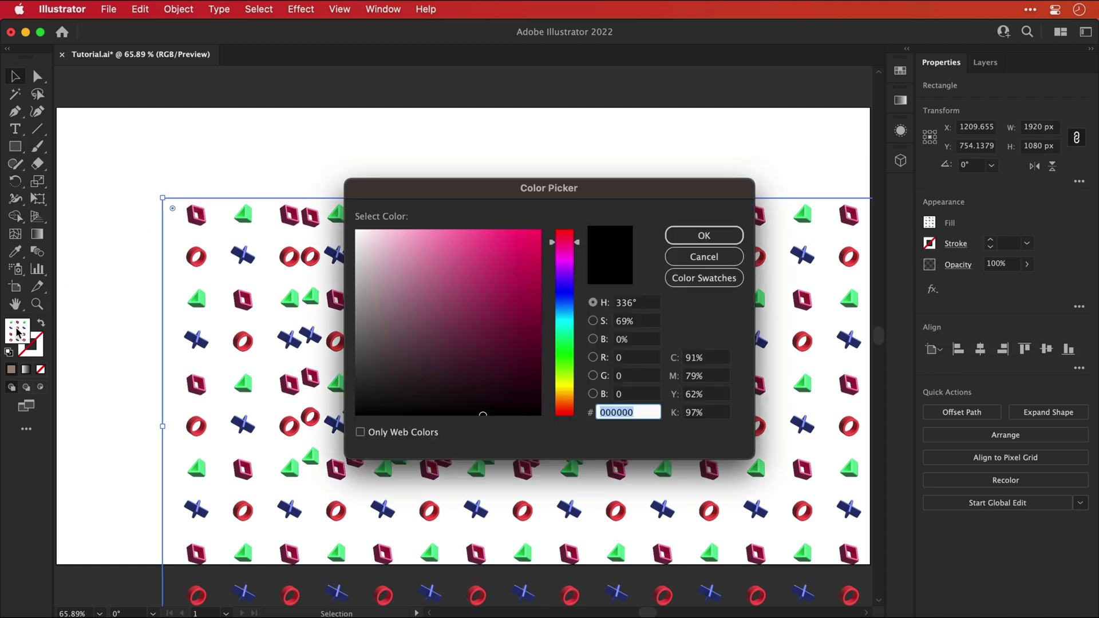
type("111111")
key("Return")
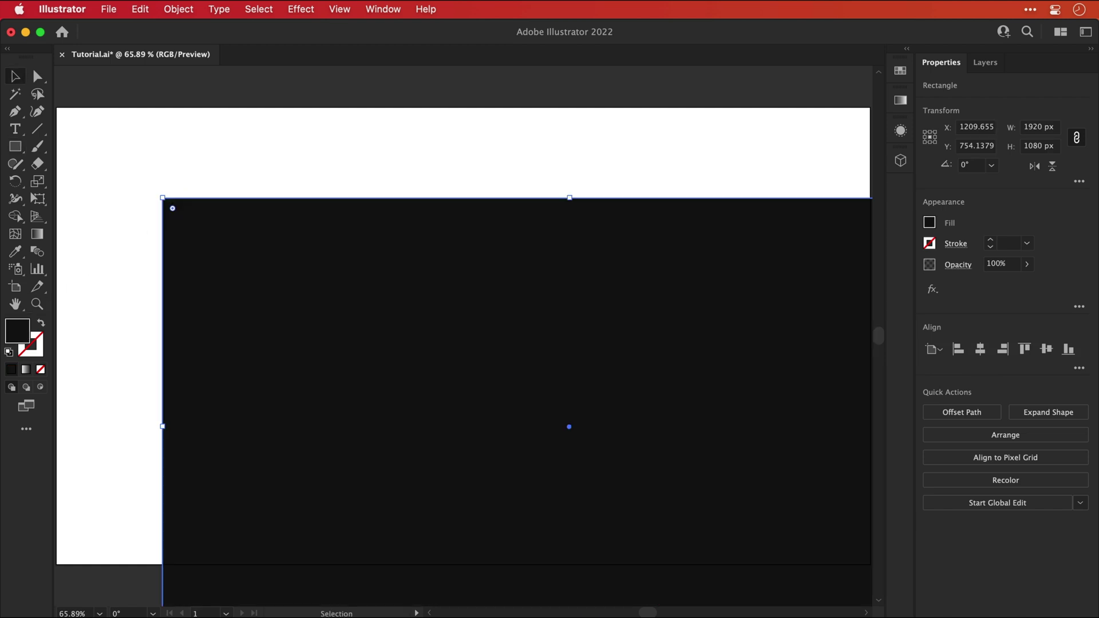
Step: Send the dark rectangle to the back and centre it horizontally and vertically on the artboard
right_click(208, 282)
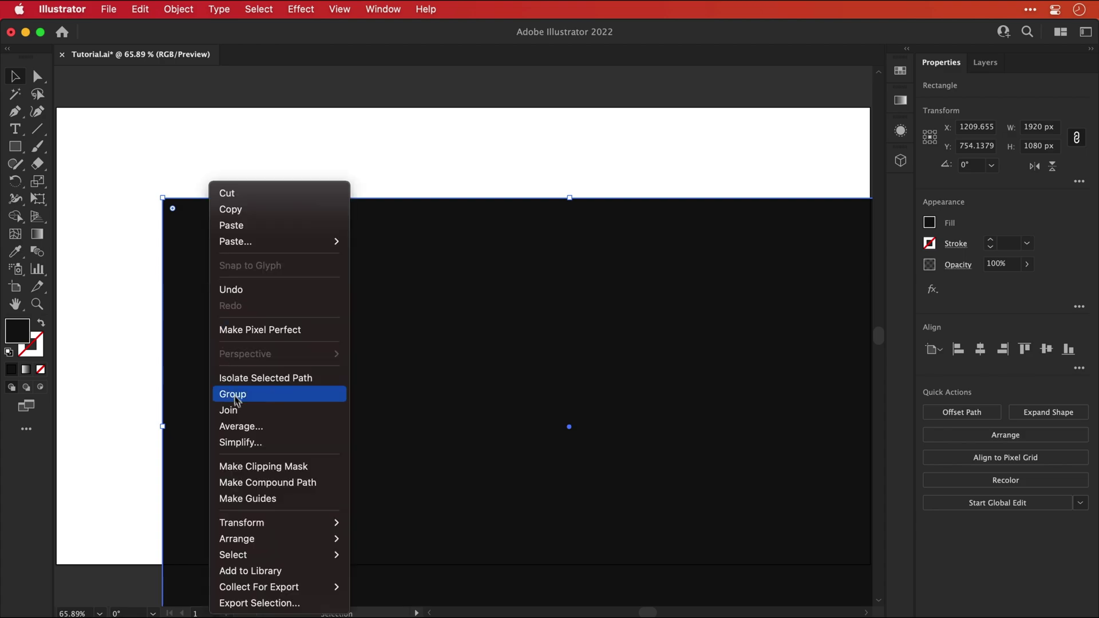
mouse_move(262, 544)
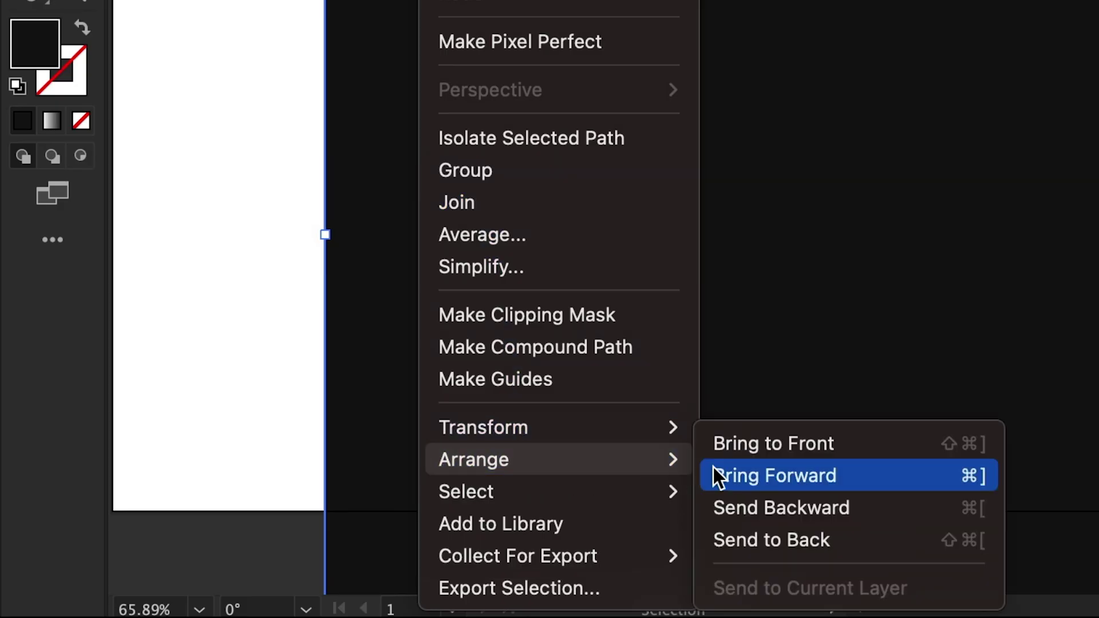
left_click(710, 540)
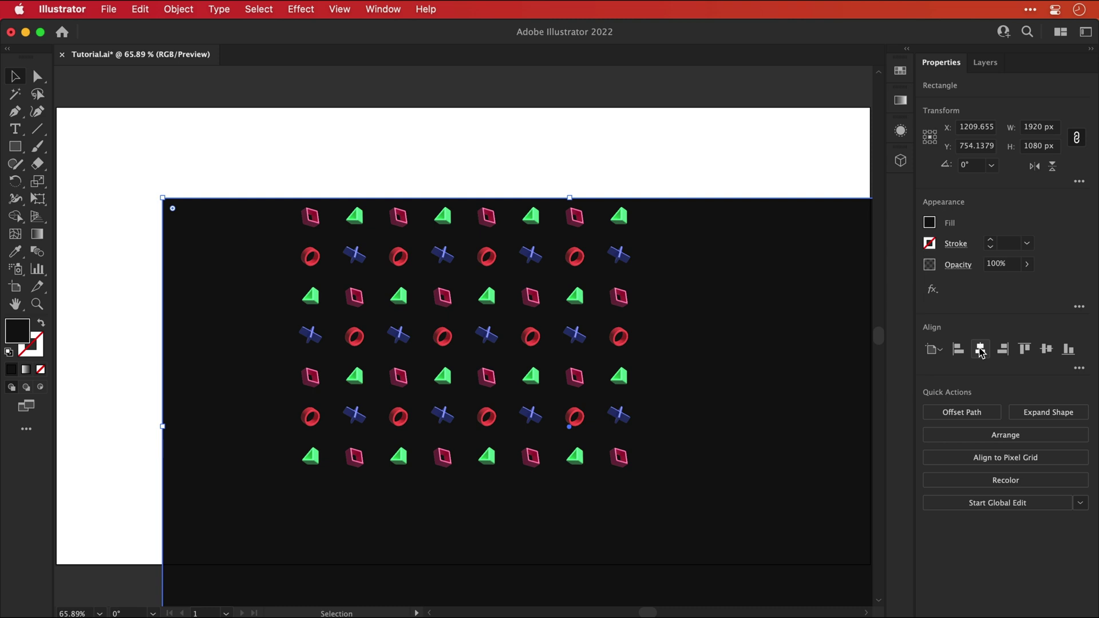
left_click(981, 349)
left_click(1046, 350)
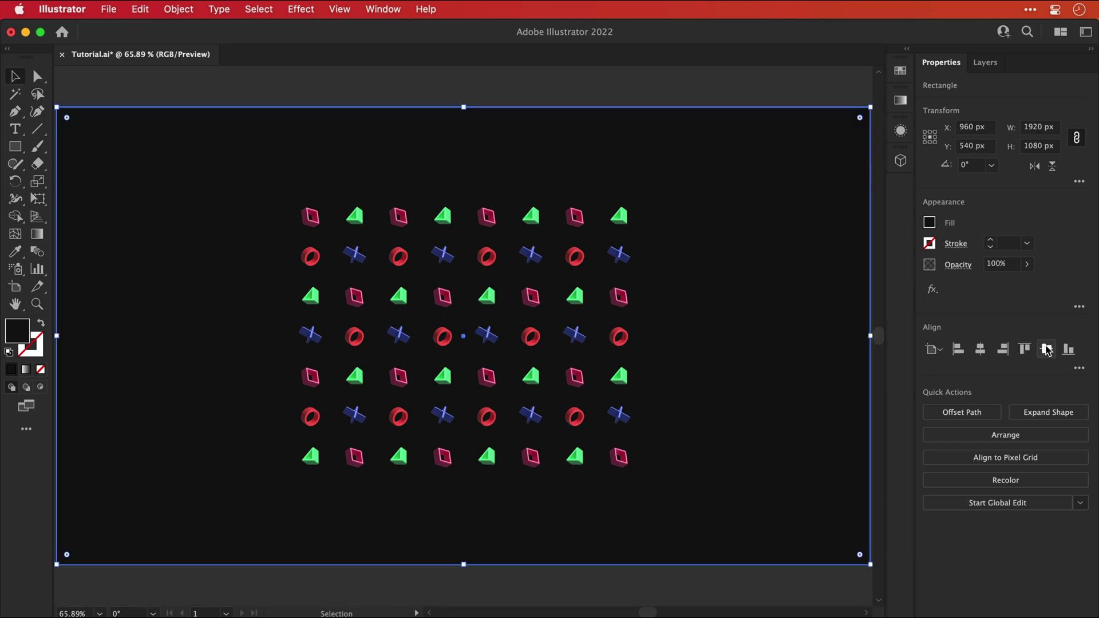